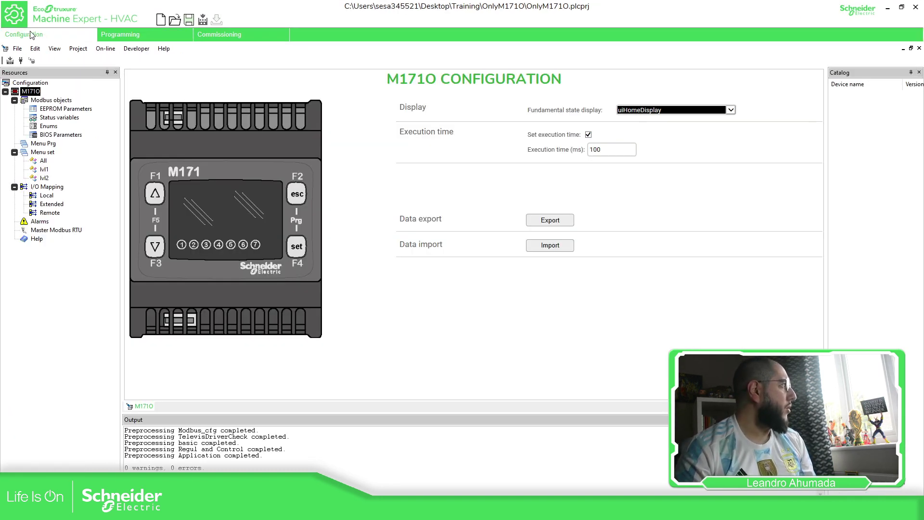
Open the M171O BIOS Parameters table and widen the Description column to read each full description.
double_click(63, 135)
click(273, 132)
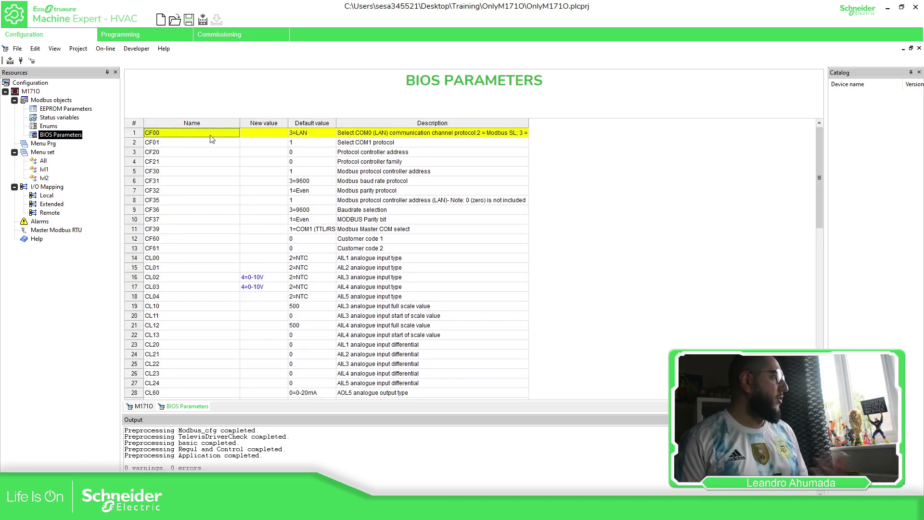
scroll(174, 217, down, 6)
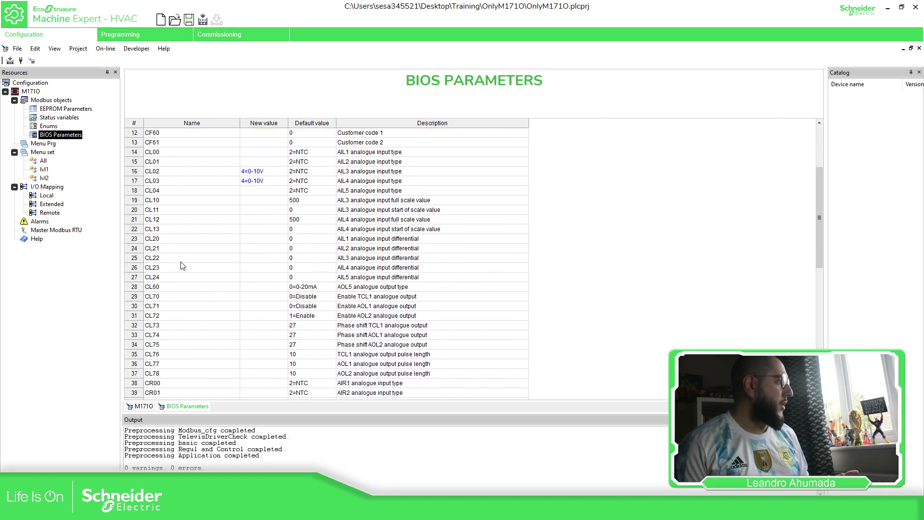
scroll(177, 277, down, 3)
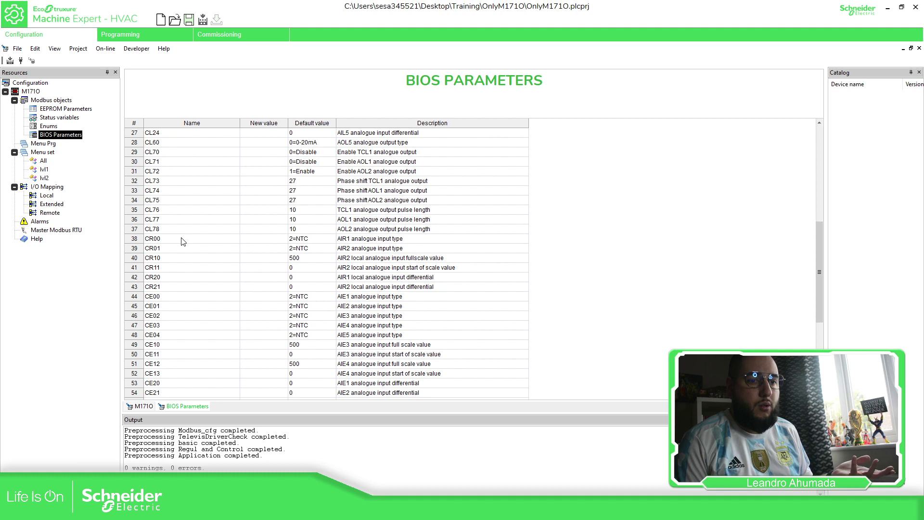
scroll(485, 239, up, 8)
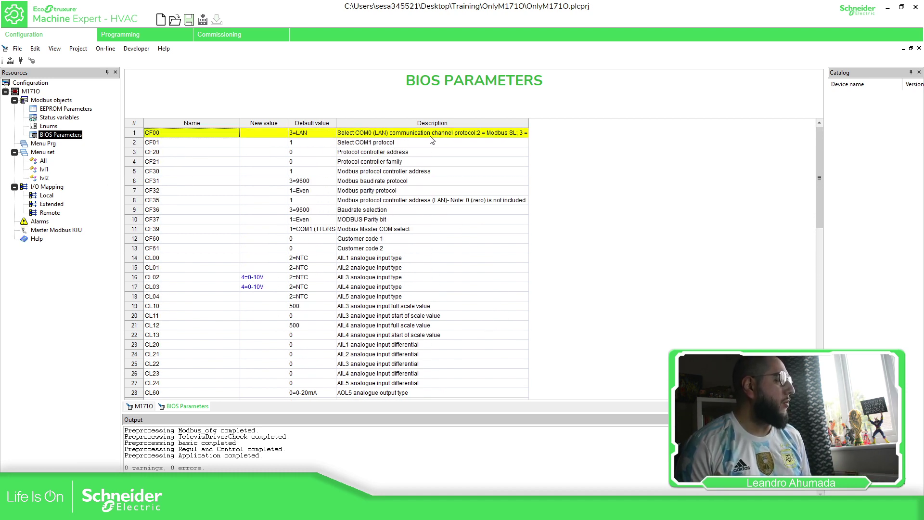
drag(528, 123, 596, 124)
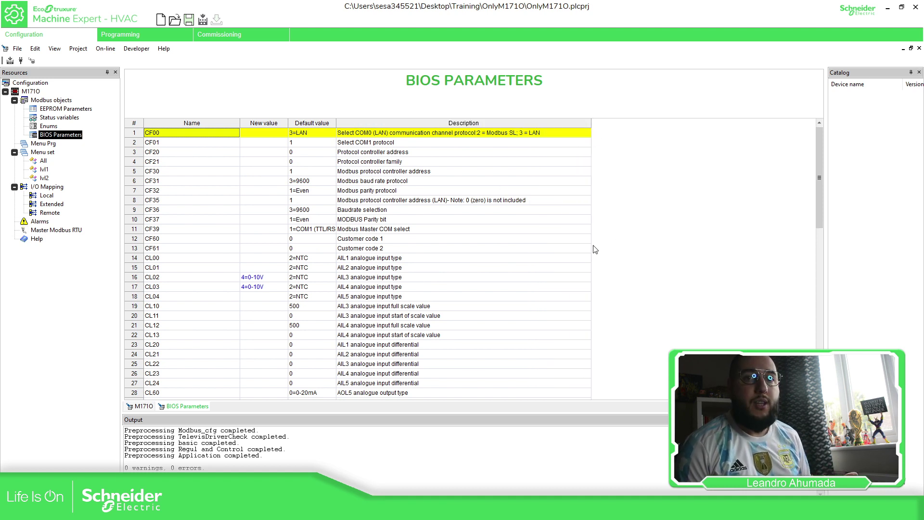
click(144, 259)
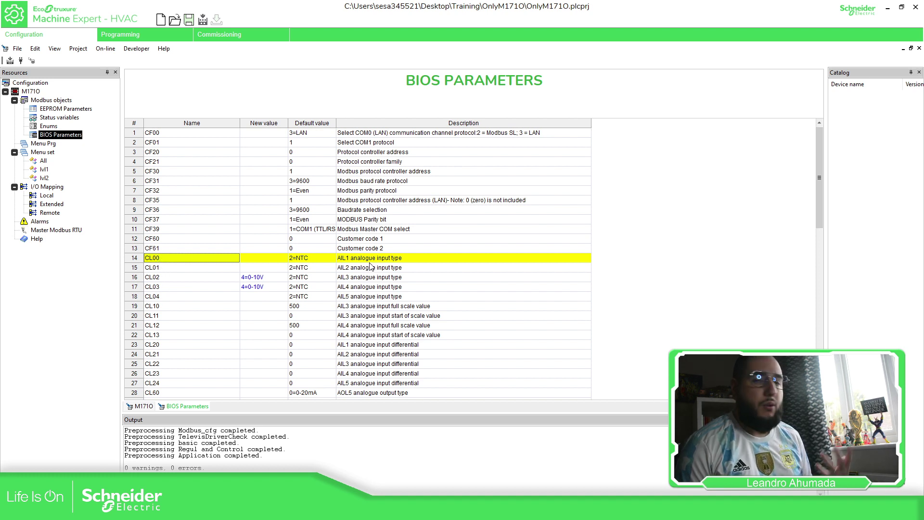
Give CL00 the new value 8=PT1000 and CL01 2=NTC, leaving CL02 at 4=0-10V.
click(275, 260)
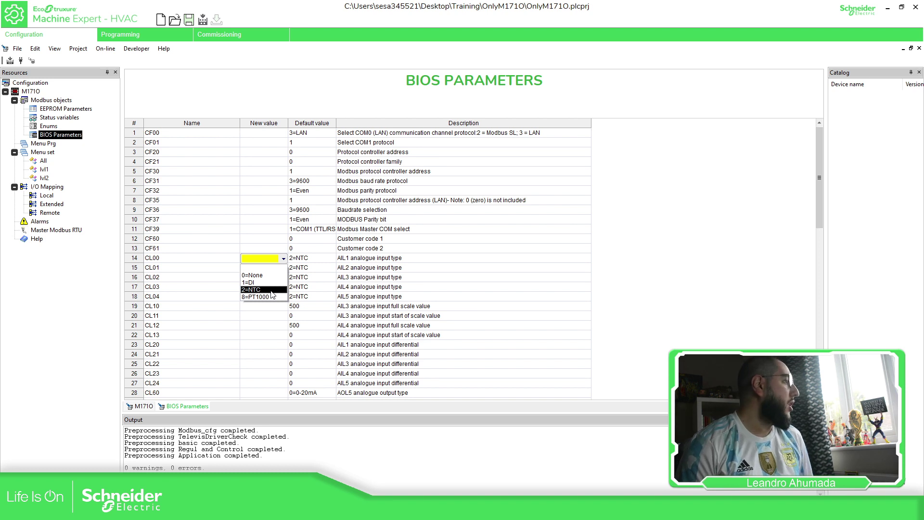
click(271, 296)
click(281, 269)
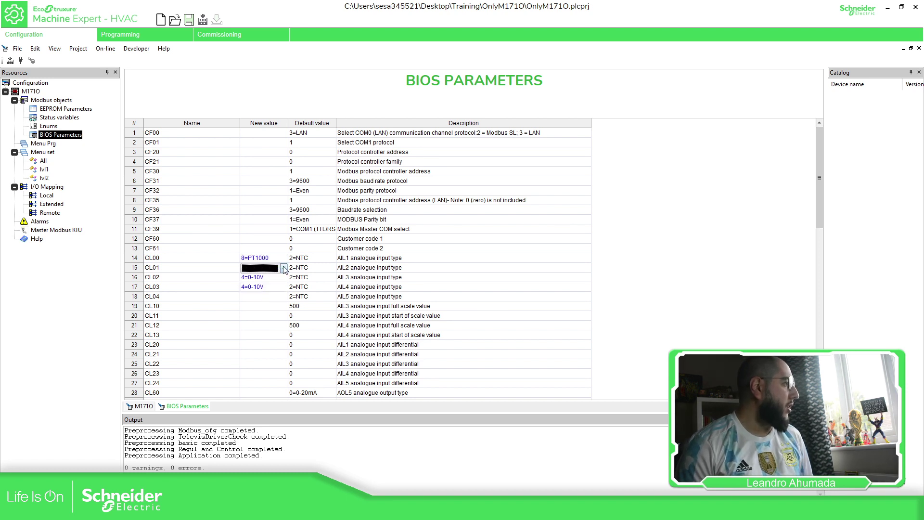
click(284, 268)
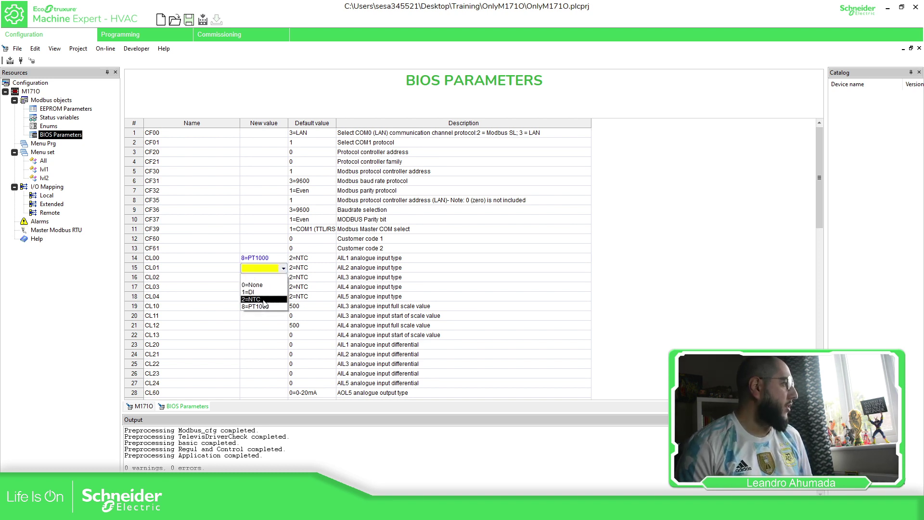
click(264, 301)
click(286, 279)
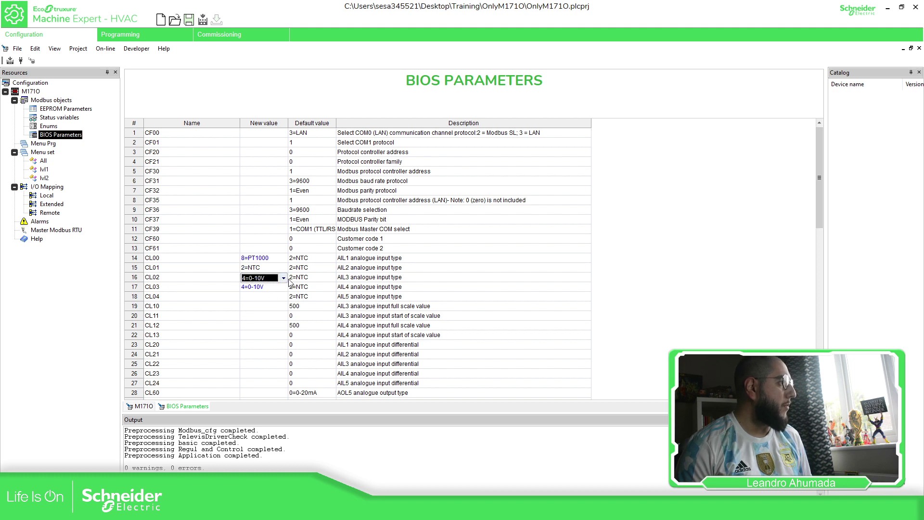
click(284, 278)
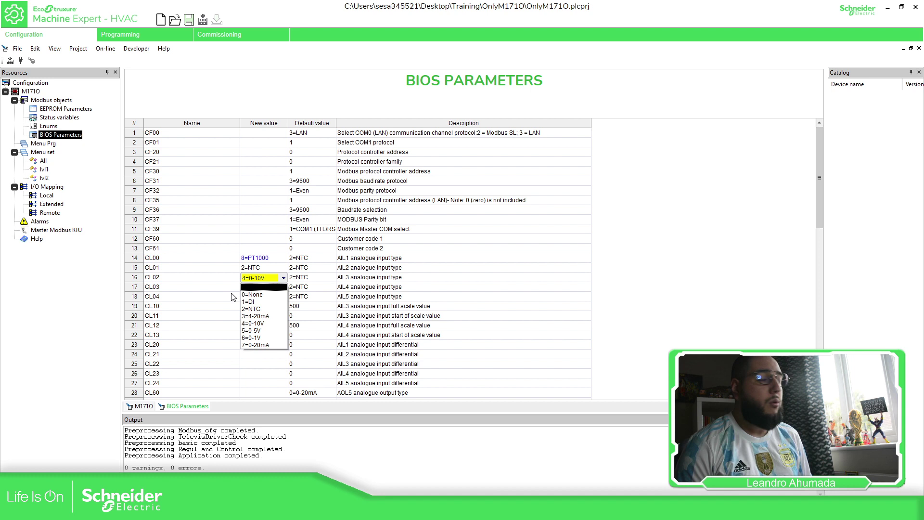
click(577, 272)
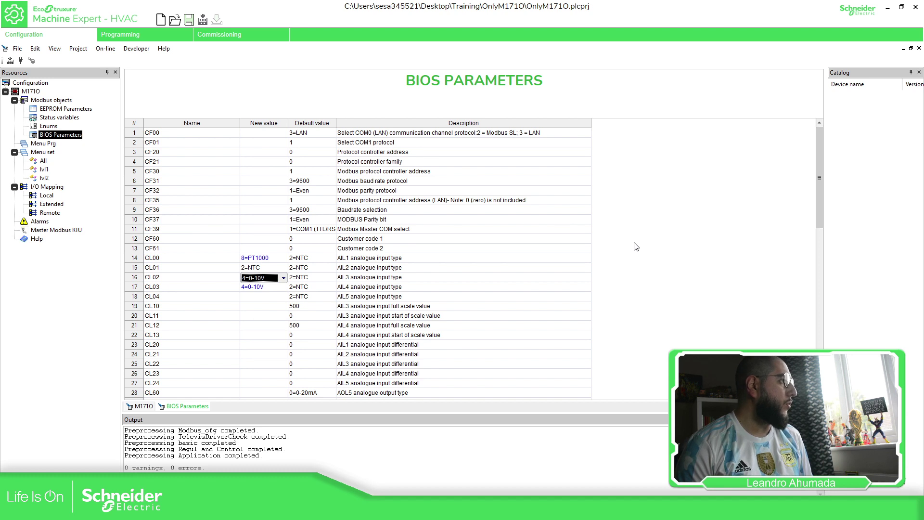
scroll(639, 246, down, 1)
scroll(636, 247, up, 1)
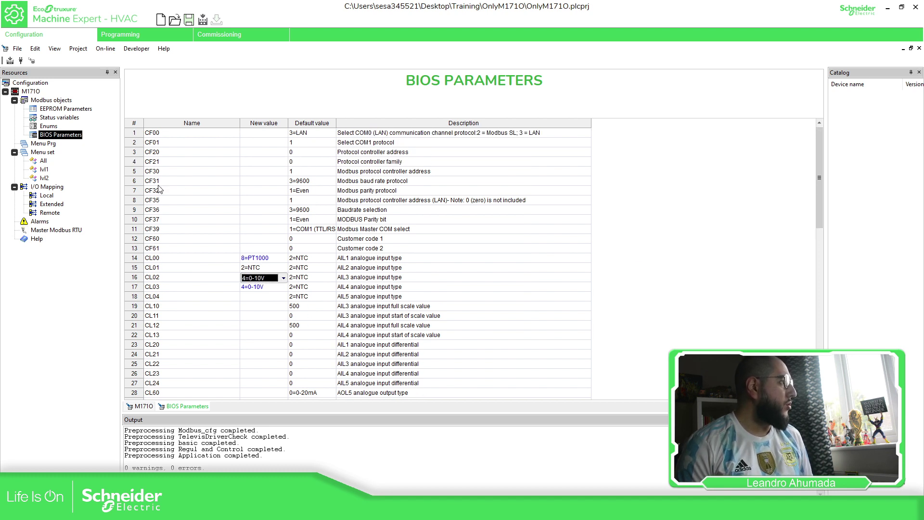
click(142, 181)
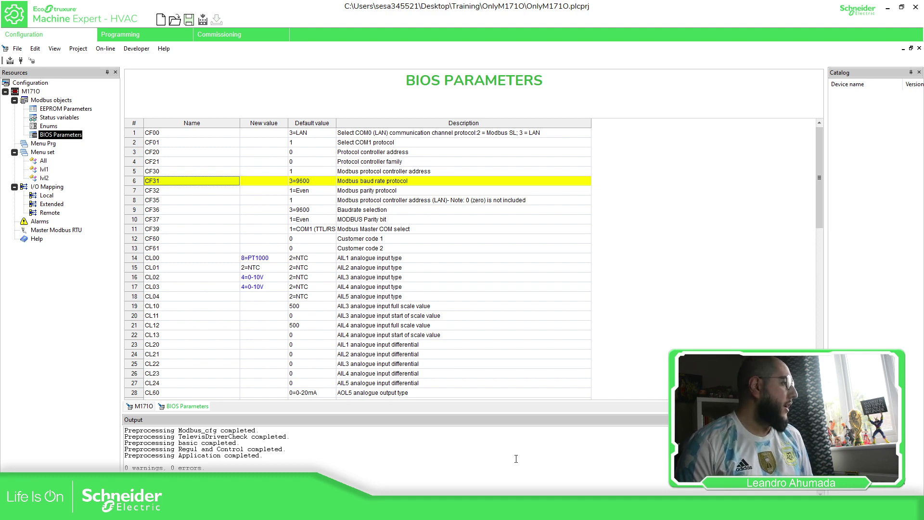
scroll(450, 289, down, 4)
scroll(561, 333, down, 2)
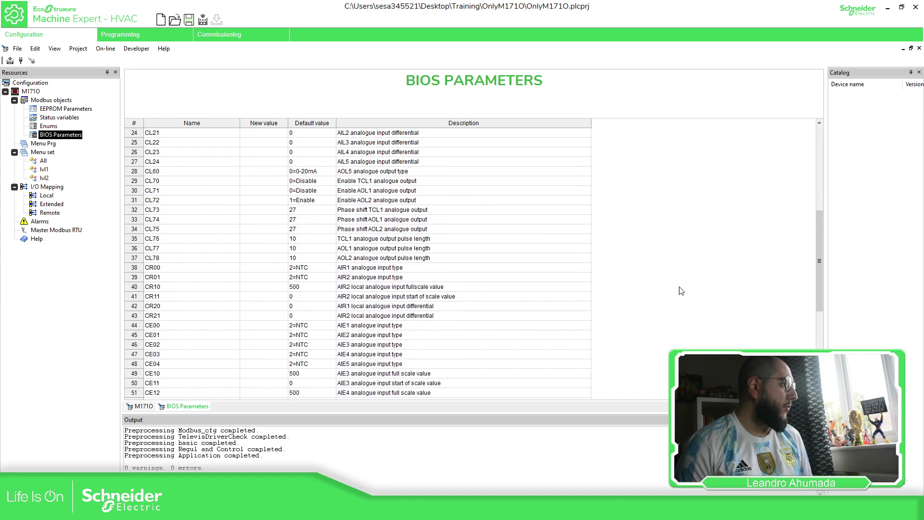
drag(820, 244, 824, 333)
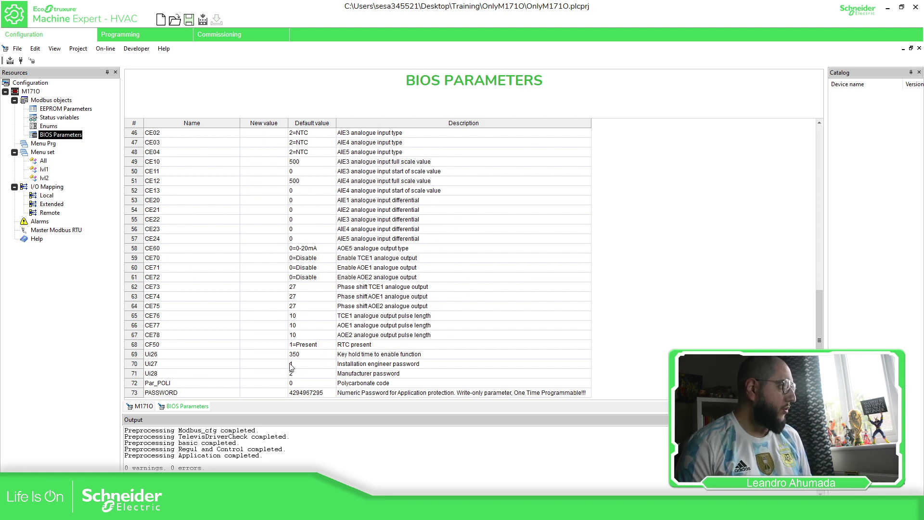
scroll(511, 279, up, 2)
scroll(565, 266, up, 7)
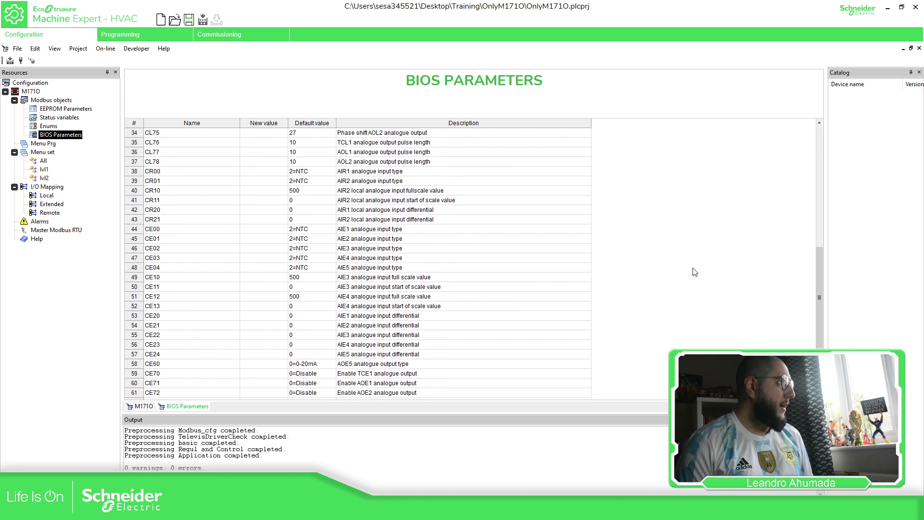
scroll(722, 259, up, 1)
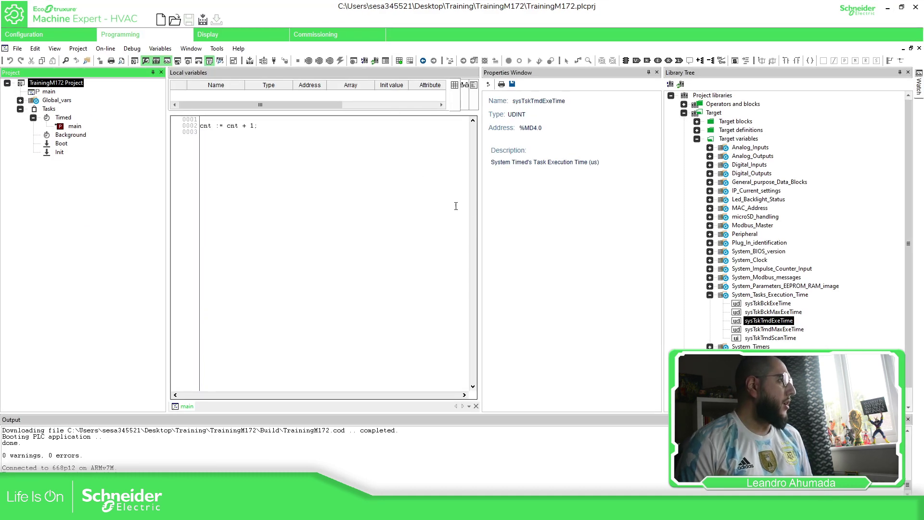
From the Configuration view, open the M172 07-18 I/Os BIOS Parameters table and browse its rows.
click(57, 34)
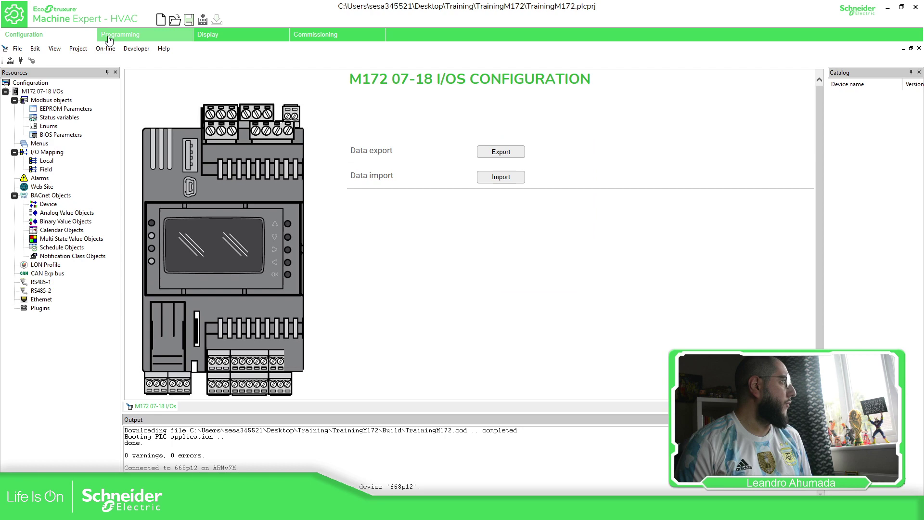
double_click(57, 135)
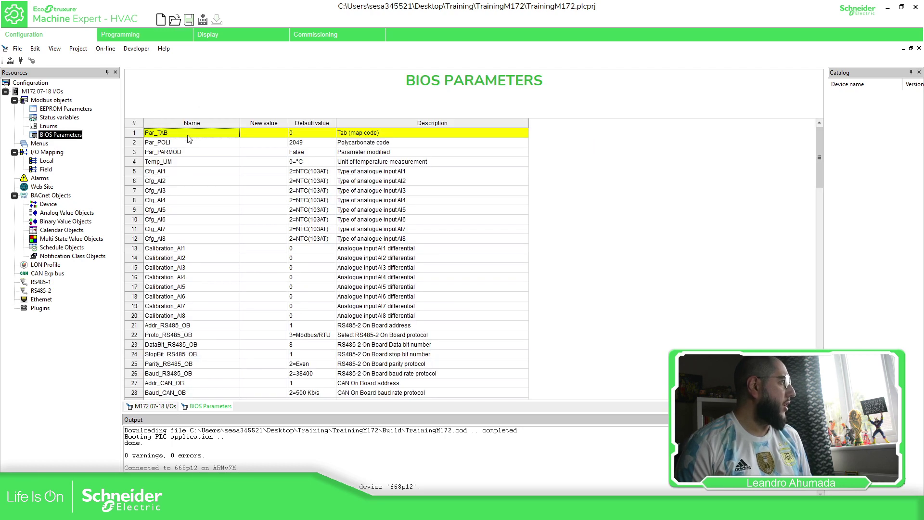
scroll(190, 144, down, 4)
scroll(192, 207, up, 4)
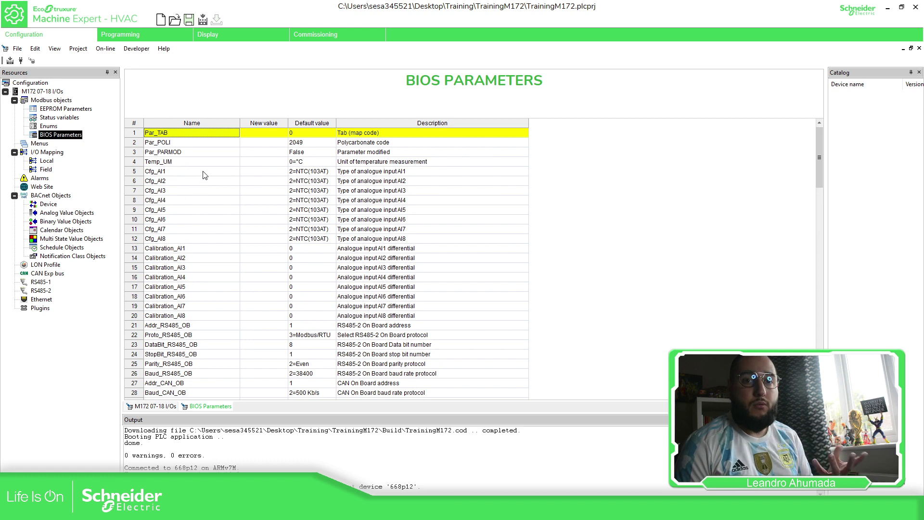
Choose 1=DI as the new value for both Cfg_AI1 and Cfg_AI2.
click(178, 171)
click(263, 172)
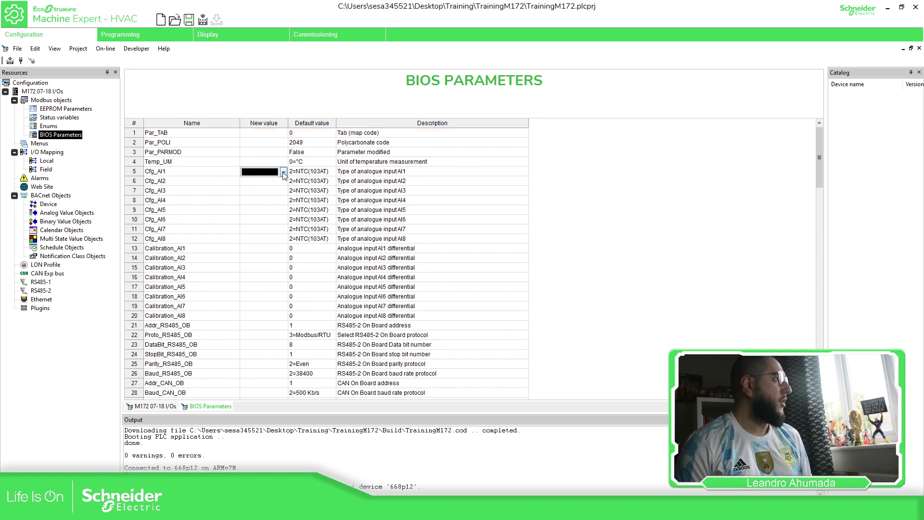
click(283, 172)
click(262, 196)
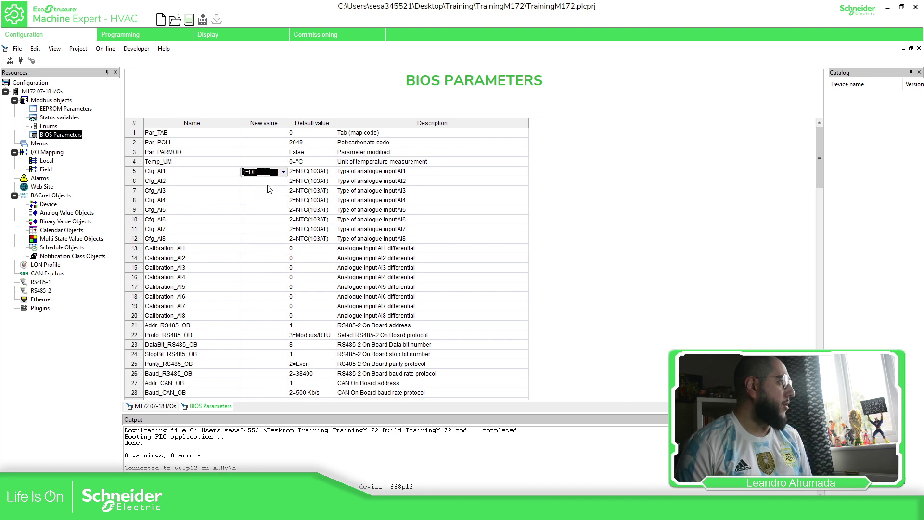
click(262, 182)
click(283, 181)
click(252, 206)
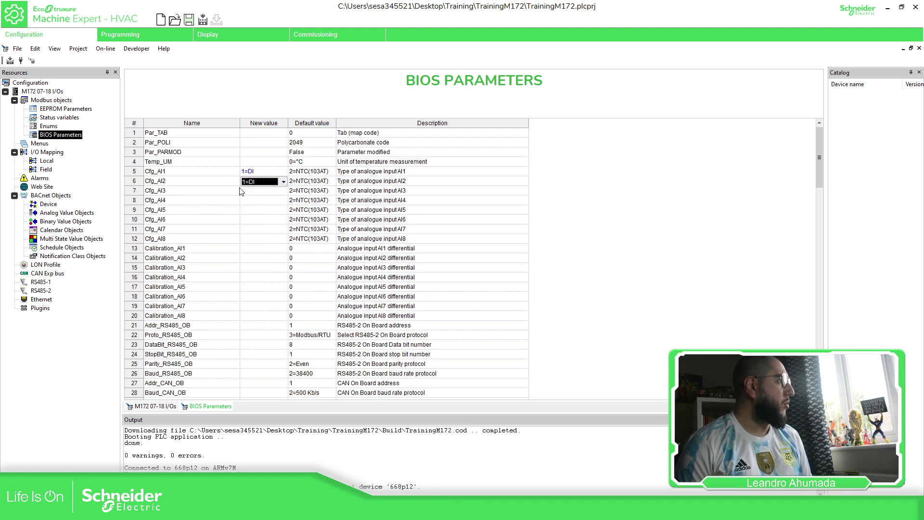
click(221, 184)
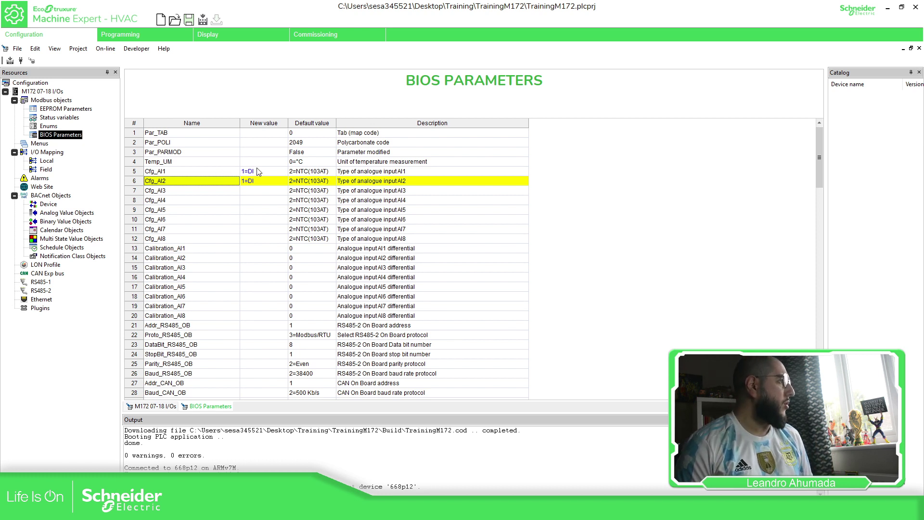
Scroll the BIOS table down to the Ethernet Ip, DefGtwy and NetMsk rows.
scroll(372, 231, down, 3)
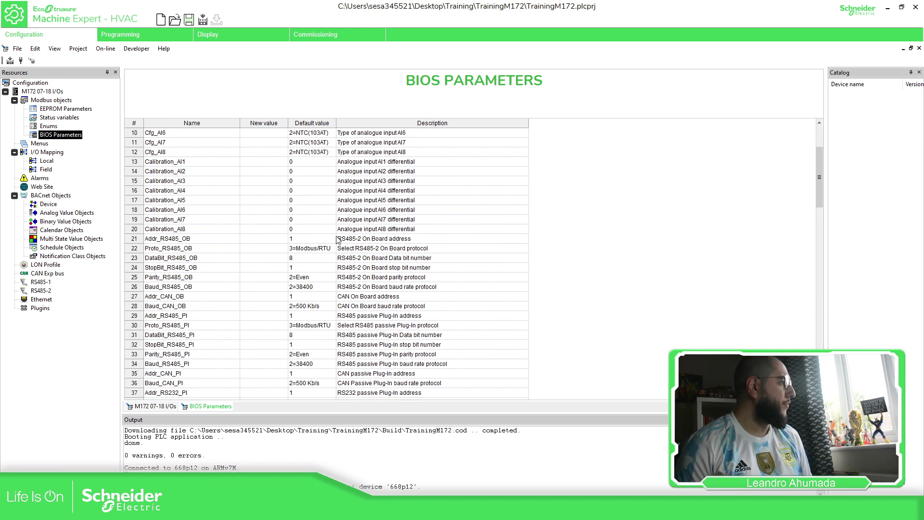
click(158, 250)
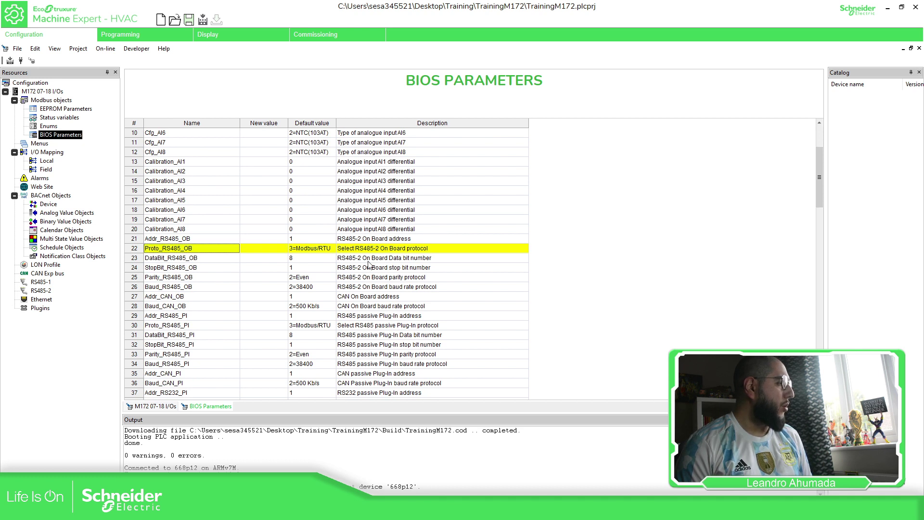
scroll(392, 289, down, 2)
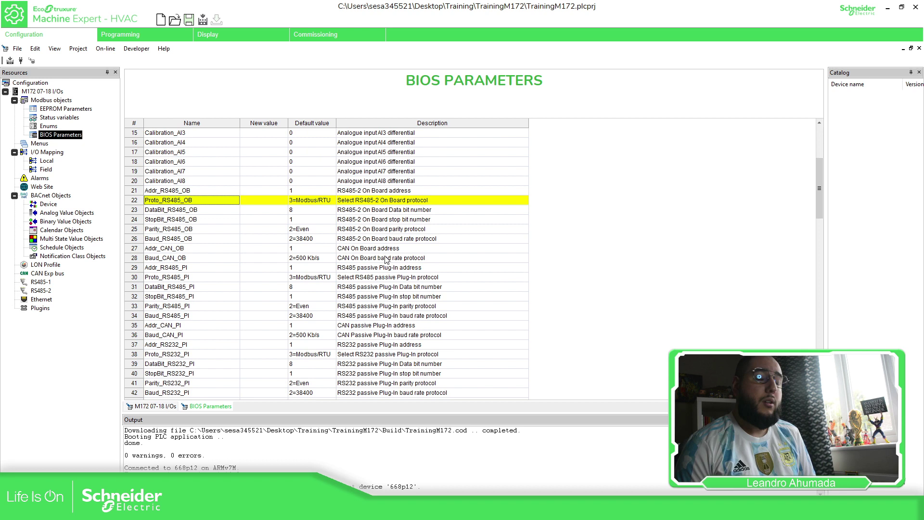
scroll(356, 278, down, 2)
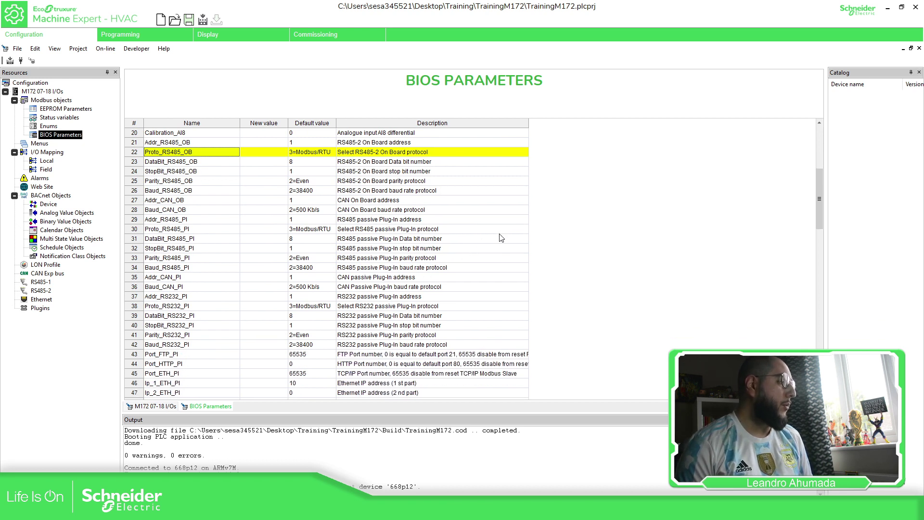
scroll(599, 206, down, 5)
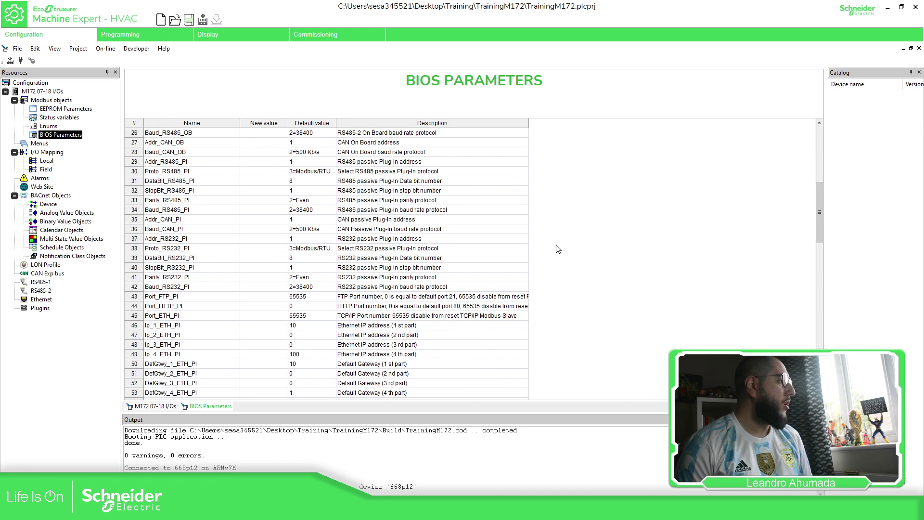
scroll(564, 250, down, 2)
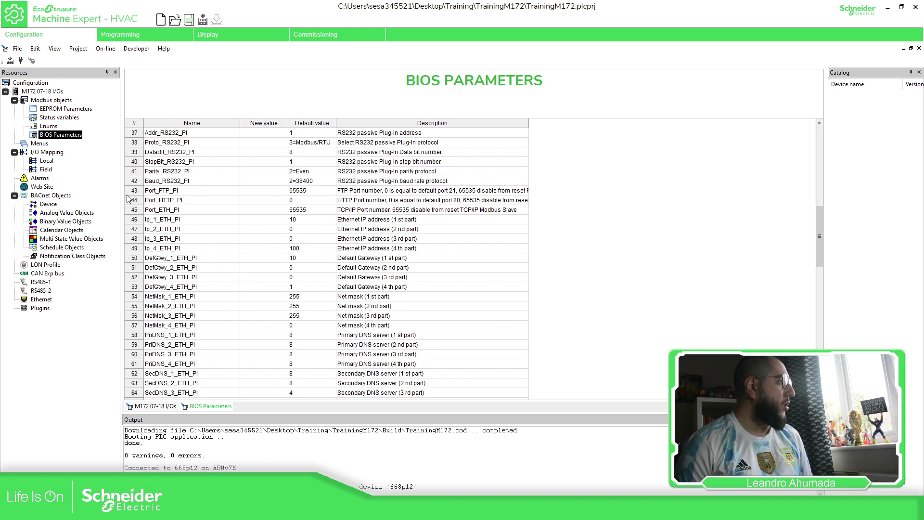
click(150, 277)
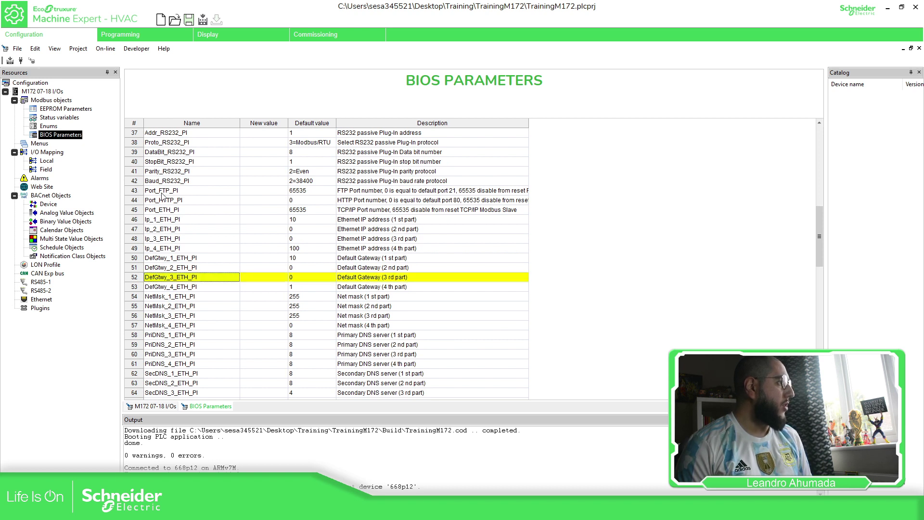
Enter the Ethernet IP address 192.168.1.172 in the Ip_1–4 new values.
click(260, 220)
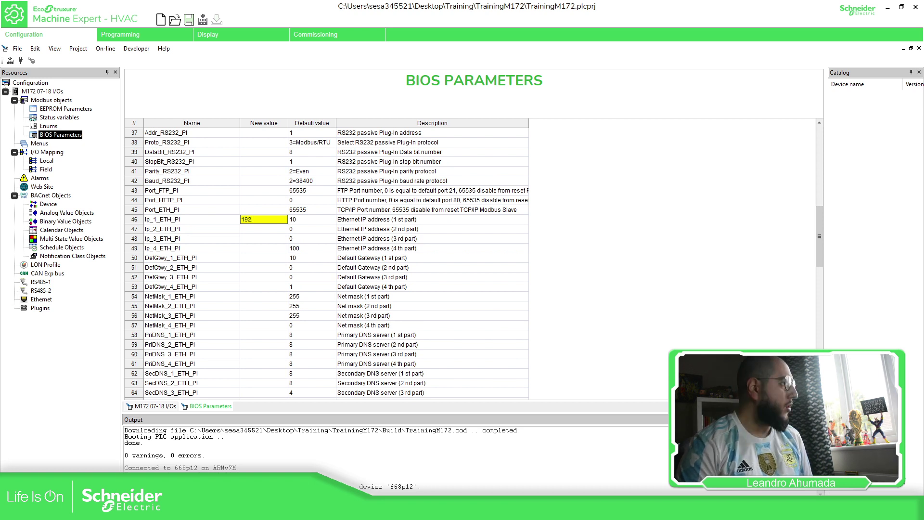
click(259, 229)
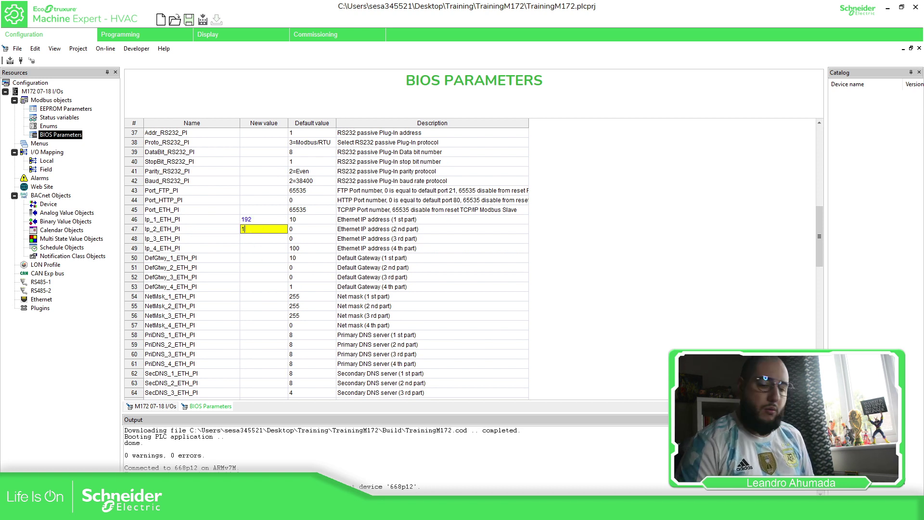
click(263, 239)
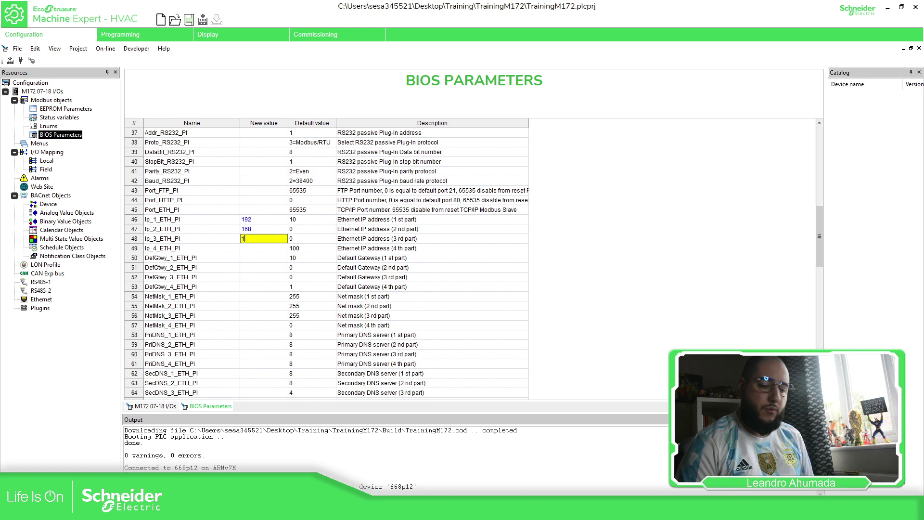
text(1)
click(264, 248)
text(172)
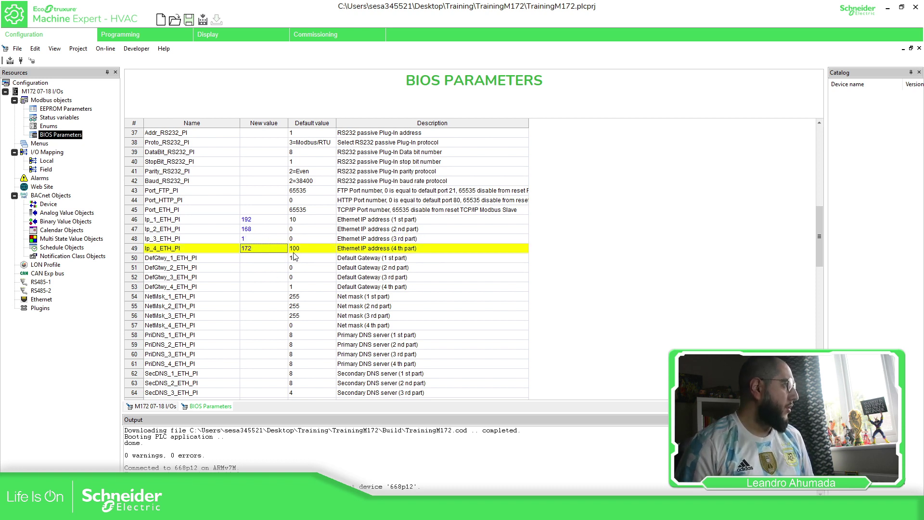
Enter the default gateway 192.168.1.1 in the DefGtwy_1–4 new values.
click(279, 258)
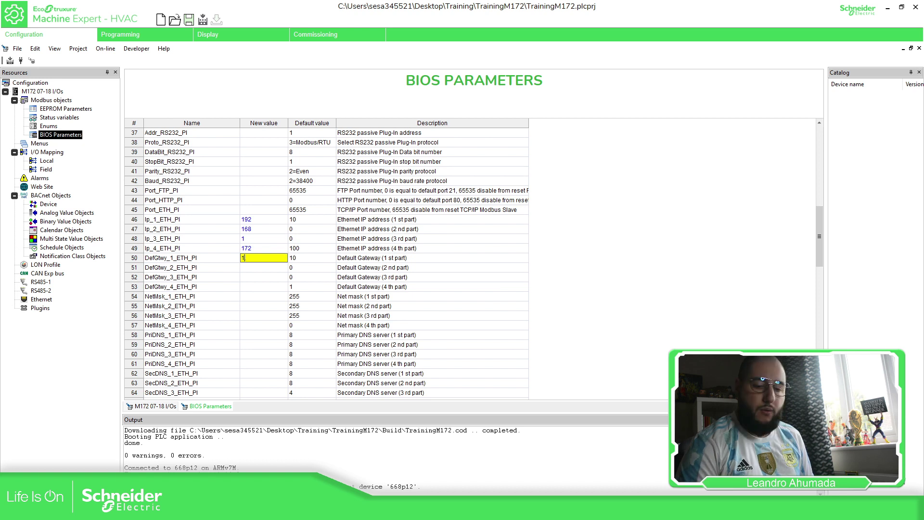
click(257, 266)
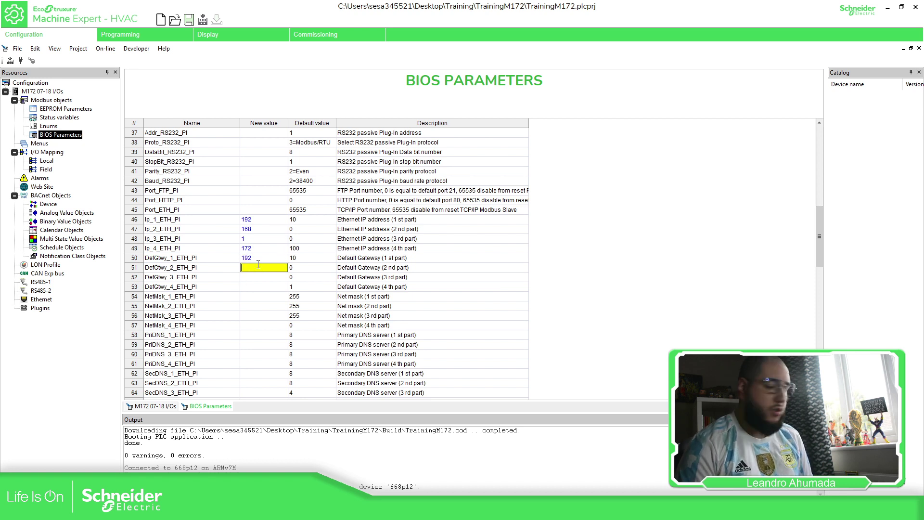
click(263, 276)
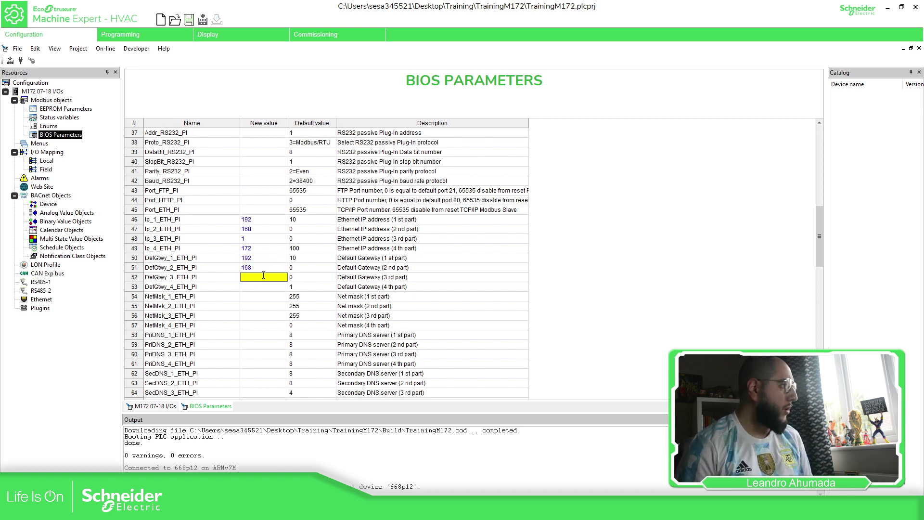
text(1)
click(264, 285)
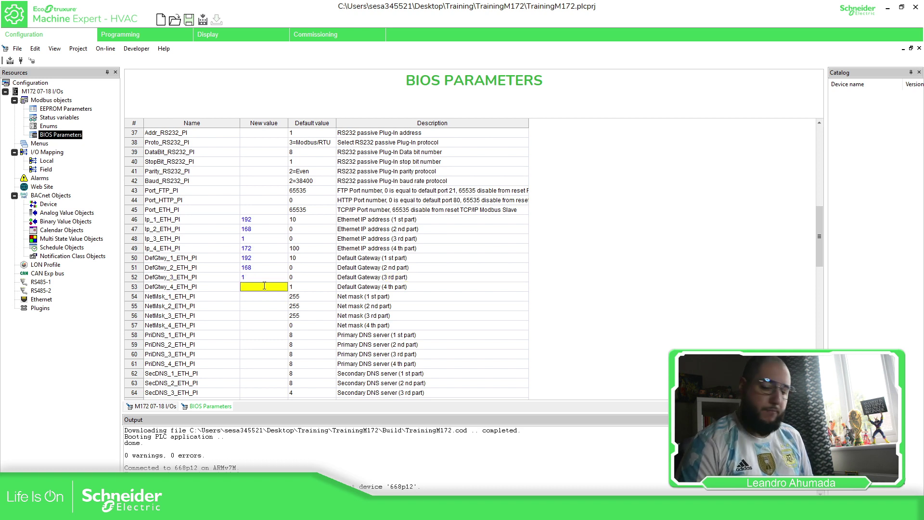
text(1)
Enter the net mask 255.255.255.0 in NetMsk_1–4 and magnify the table to check it.
click(267, 296)
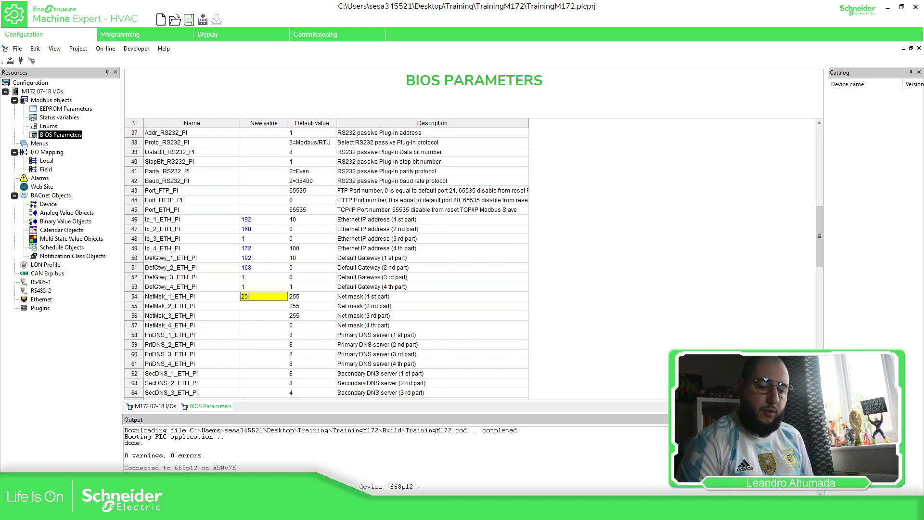
text(255)
click(264, 306)
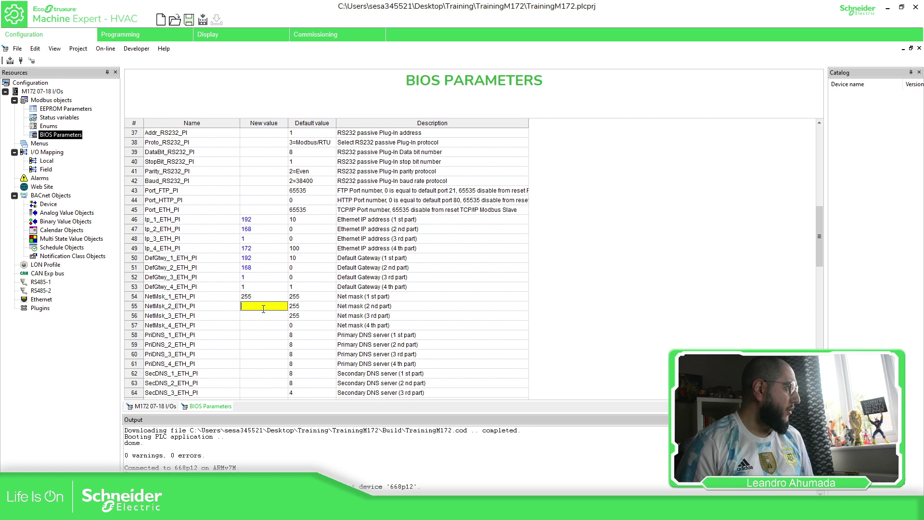
click(256, 315)
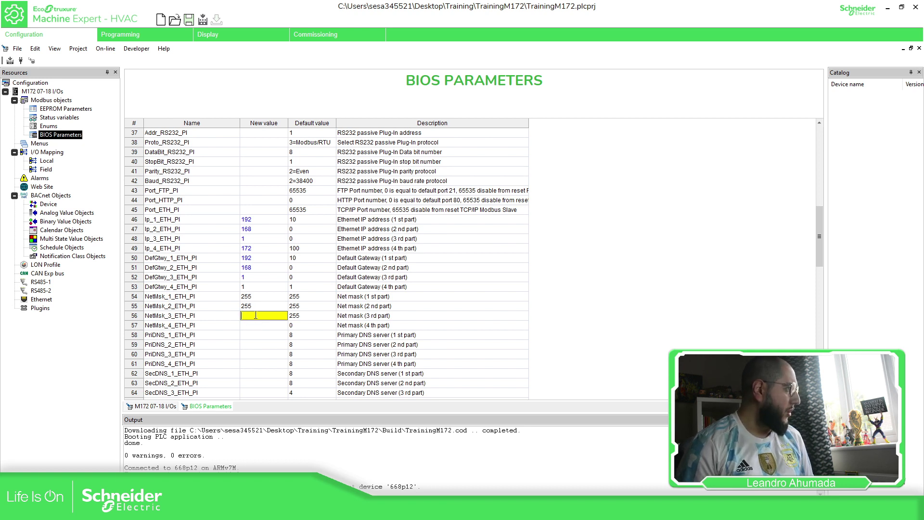
click(257, 325)
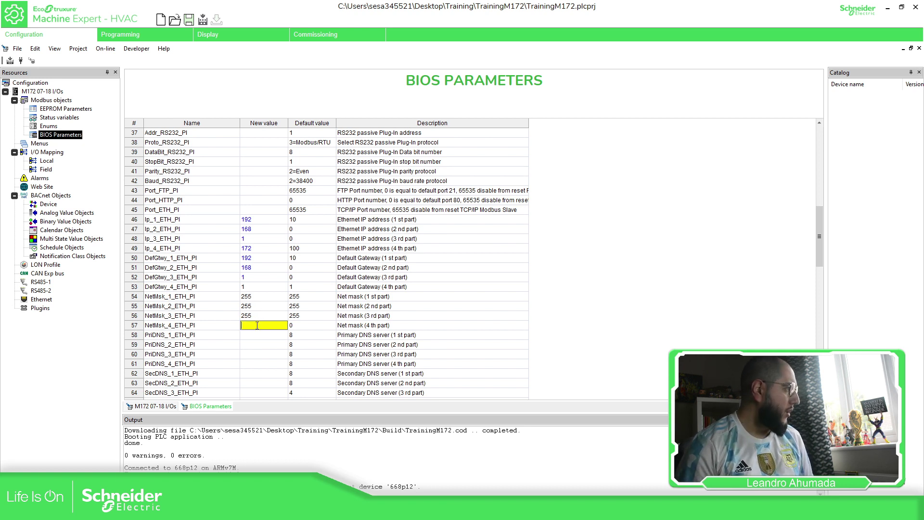
key(Return)
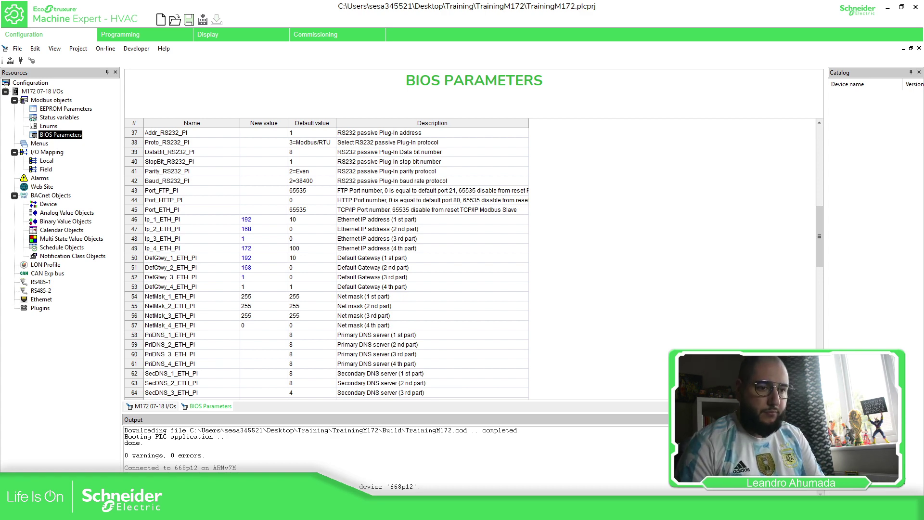
key(super+plus)
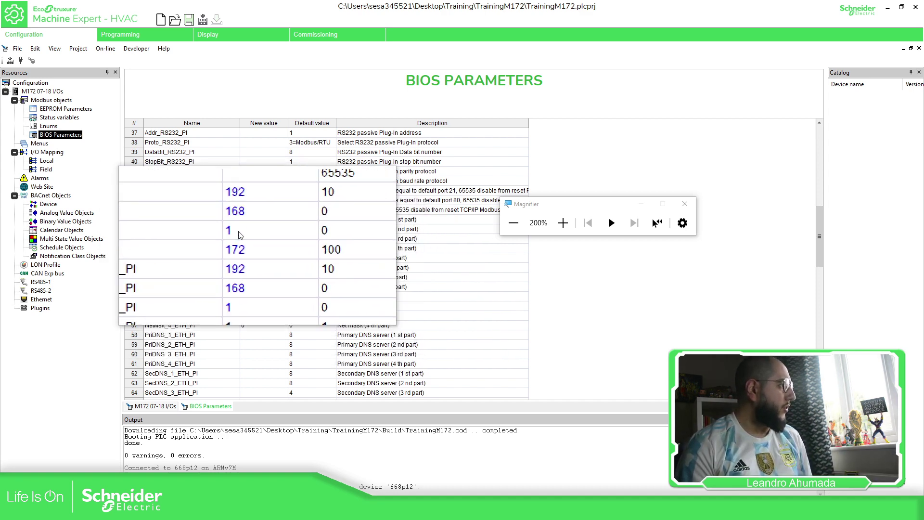
Circle the port values 21, 80 and 502 in red and underline the 65535 disable notes.
click(688, 204)
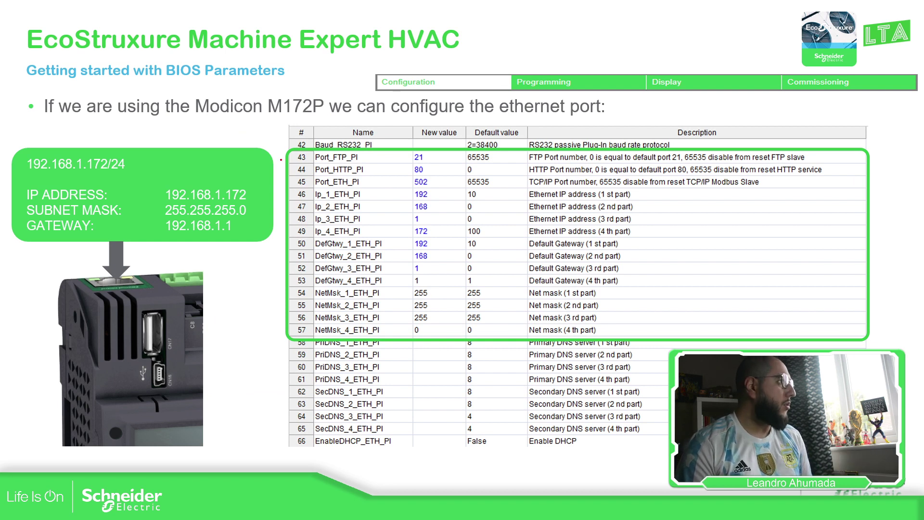
mouse_move(424, 149)
mouse_down()
mouse_move(362, 173)
mouse_move(403, 191)
mouse_move(456, 169)
mouse_move(431, 144)
mouse_up()
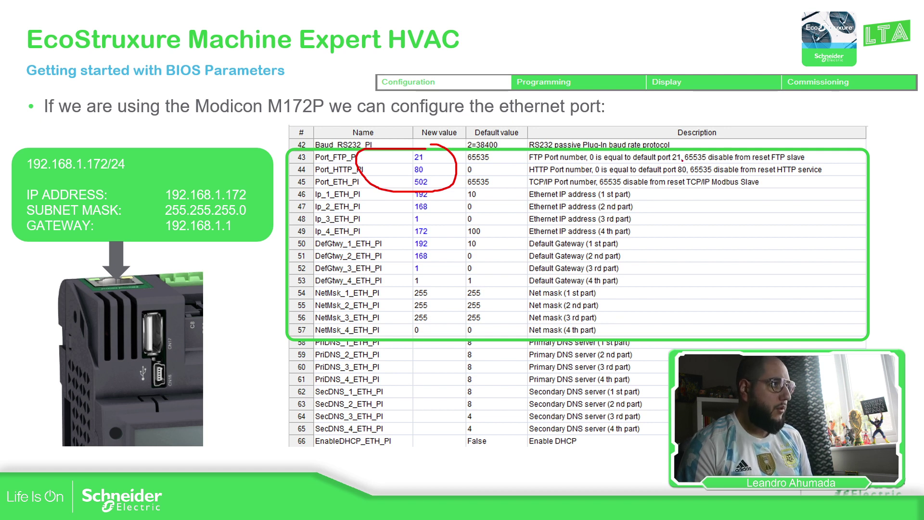
drag(682, 160, 712, 161)
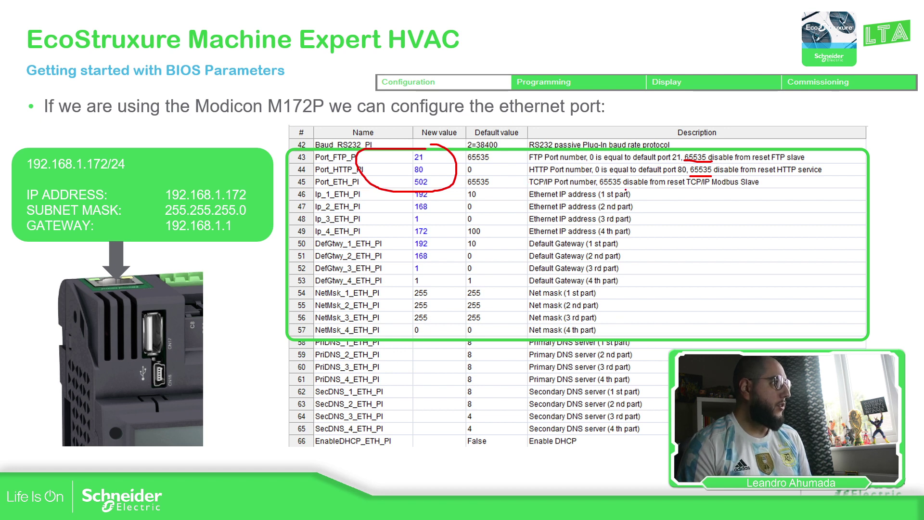
drag(599, 188, 649, 188)
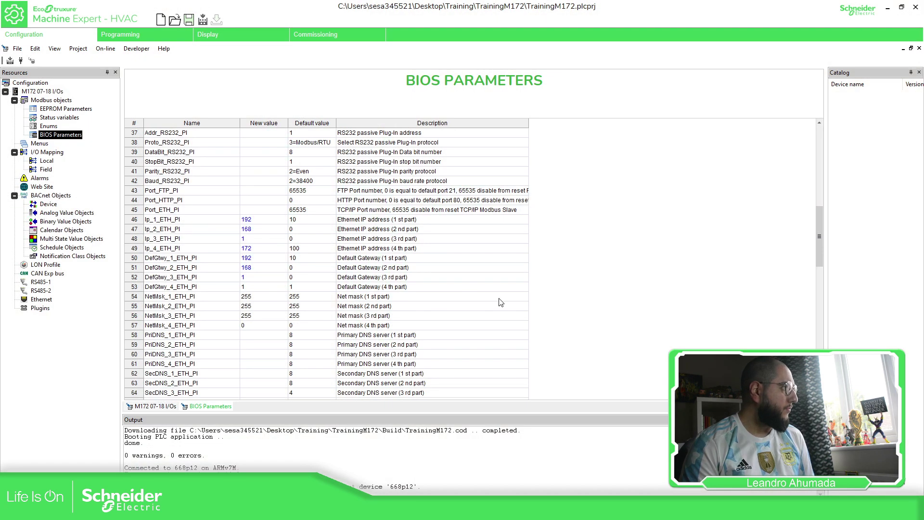
Give Cfg_AI3 and Cfg_AI4 the new value 3=4÷20mA, and Cfg_AI5 and Cfg_AI6 4=0÷10V.
scroll(501, 302, up, 6)
scroll(474, 260, up, 7)
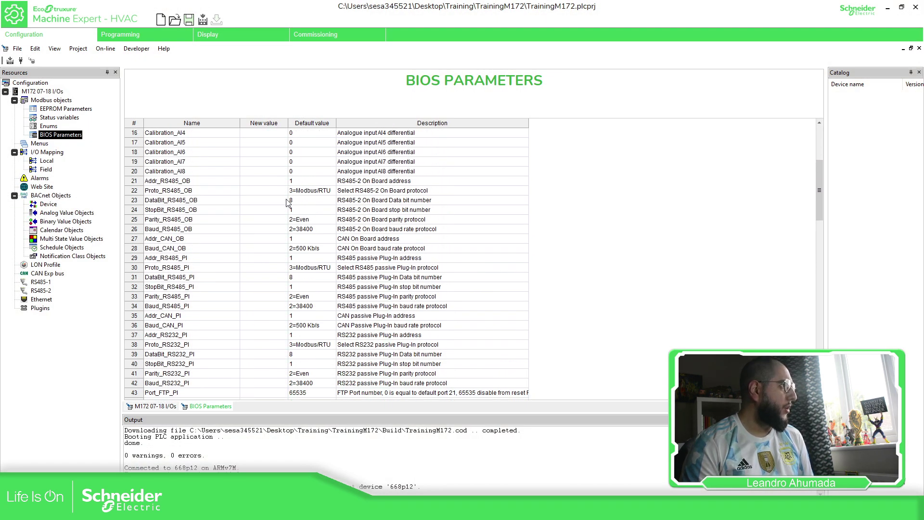
scroll(296, 196, up, 2)
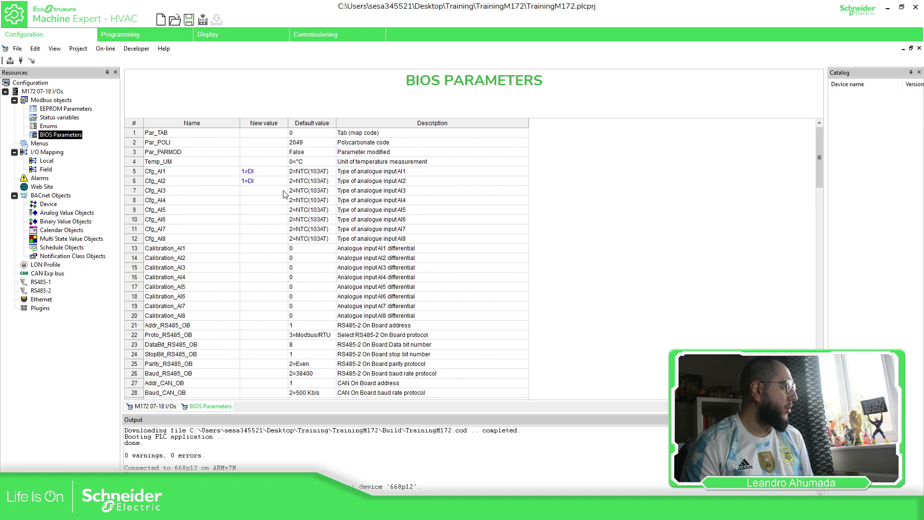
click(284, 191)
click(260, 229)
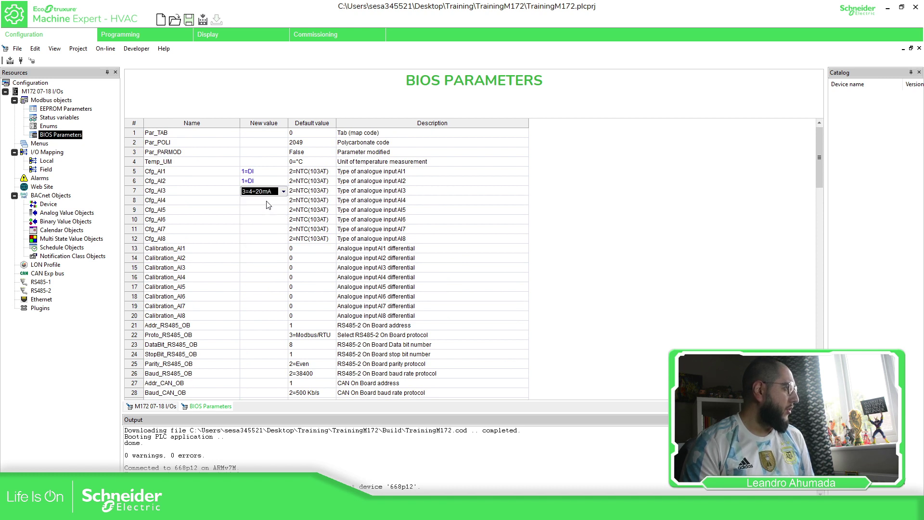
click(270, 200)
click(260, 239)
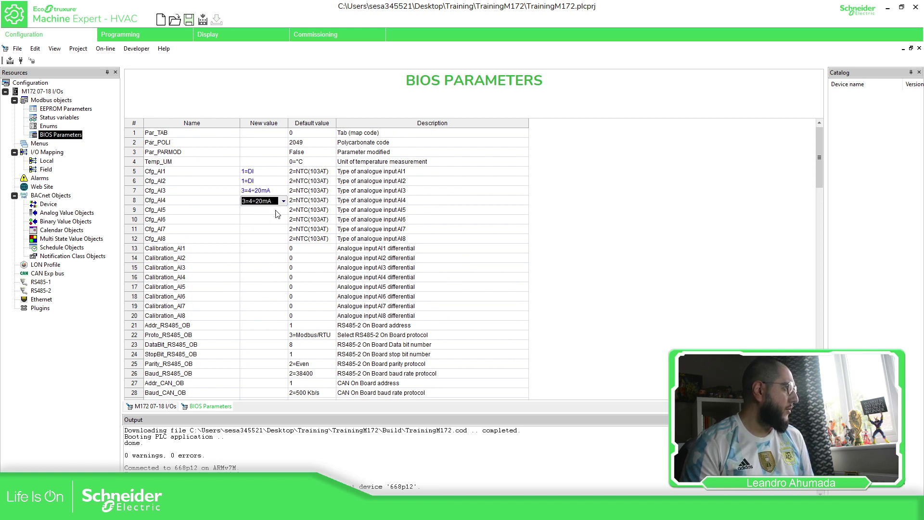
click(274, 210)
click(262, 256)
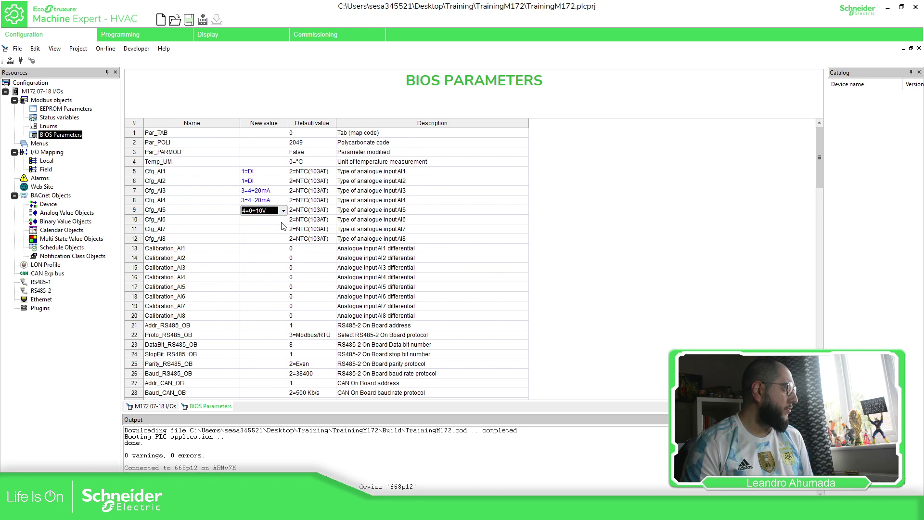
click(270, 219)
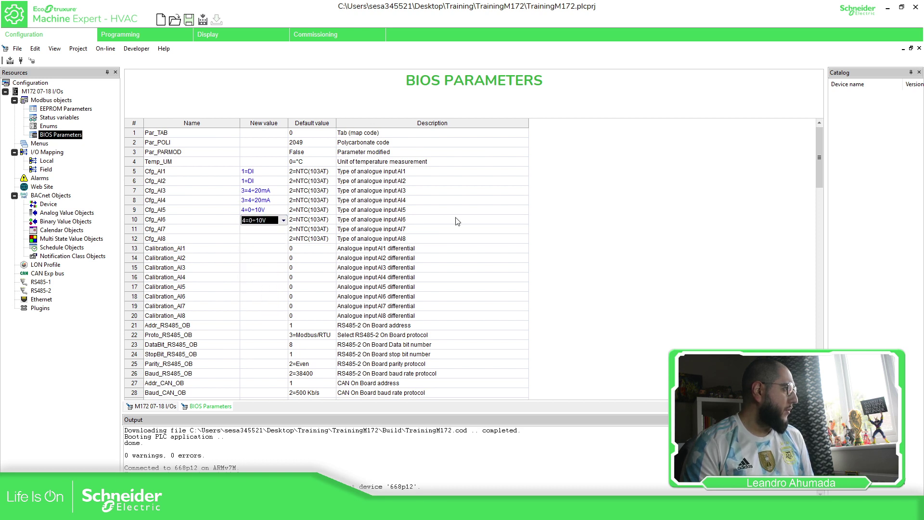
click(262, 265)
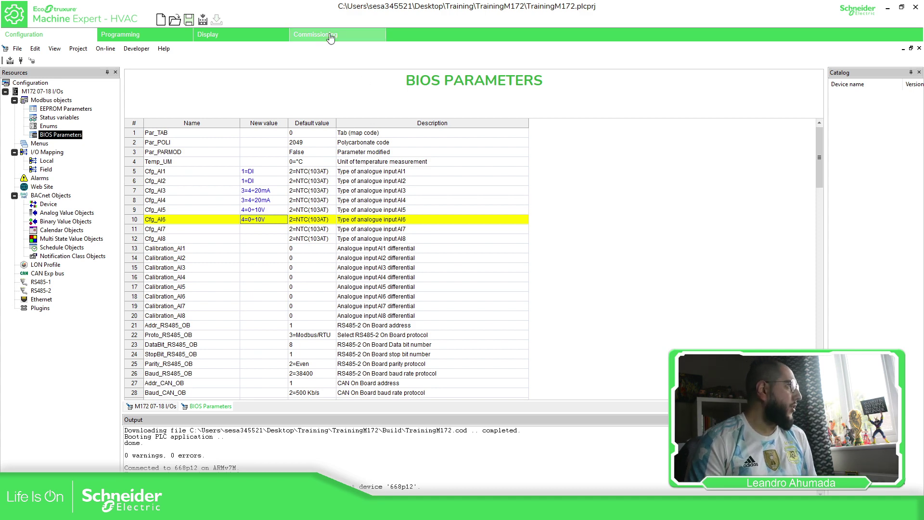
click(366, 37)
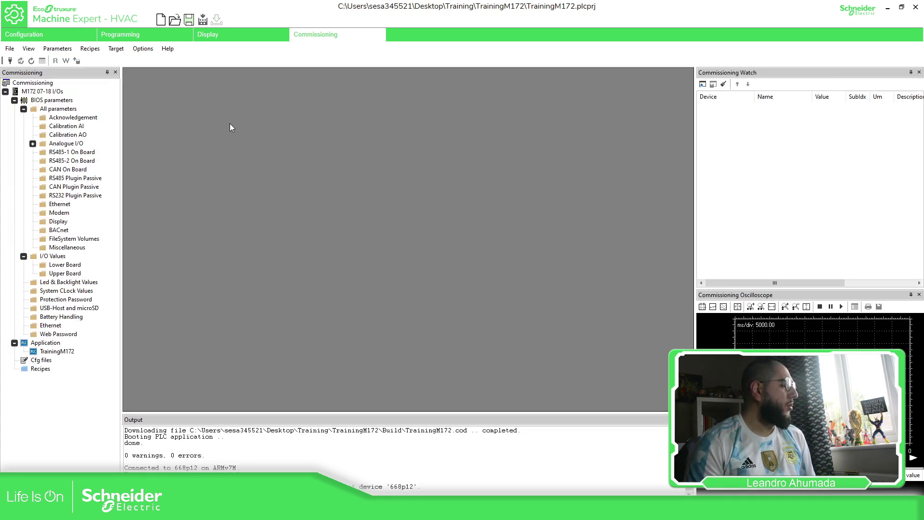
click(59, 109)
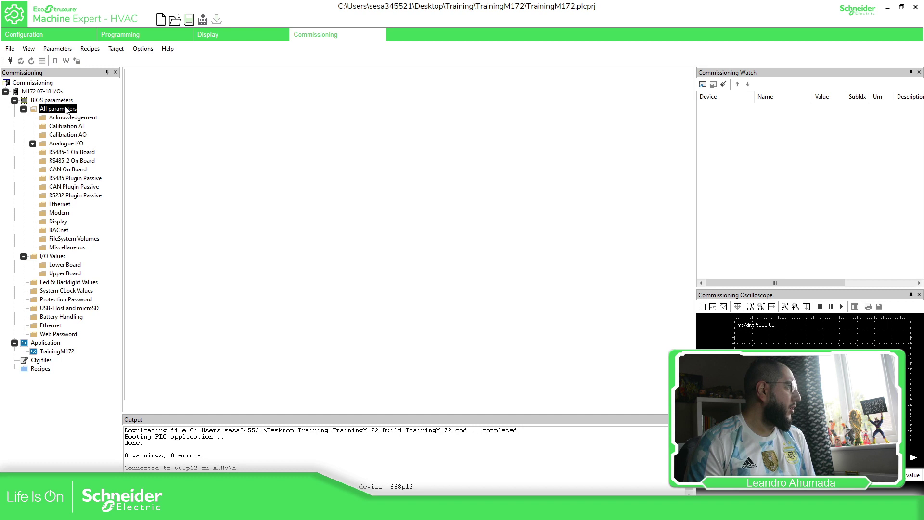
scroll(440, 216, down, 2)
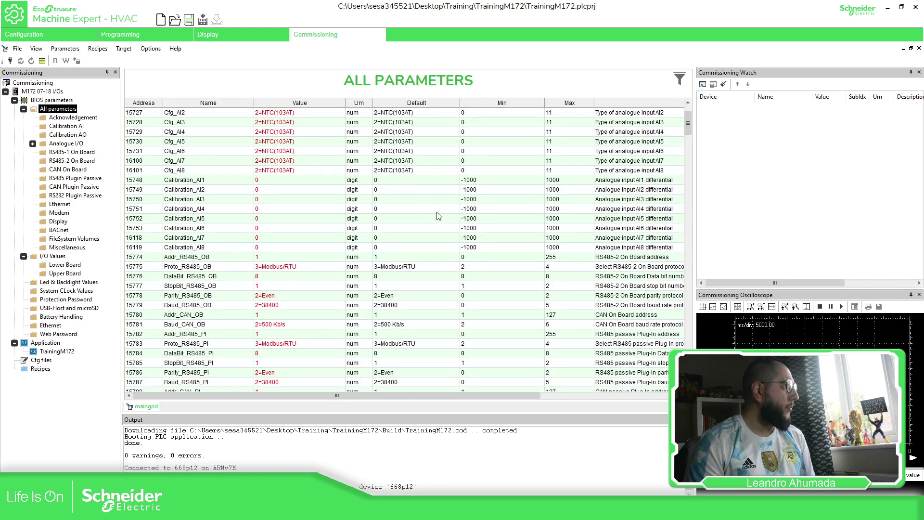
scroll(479, 215, up, 2)
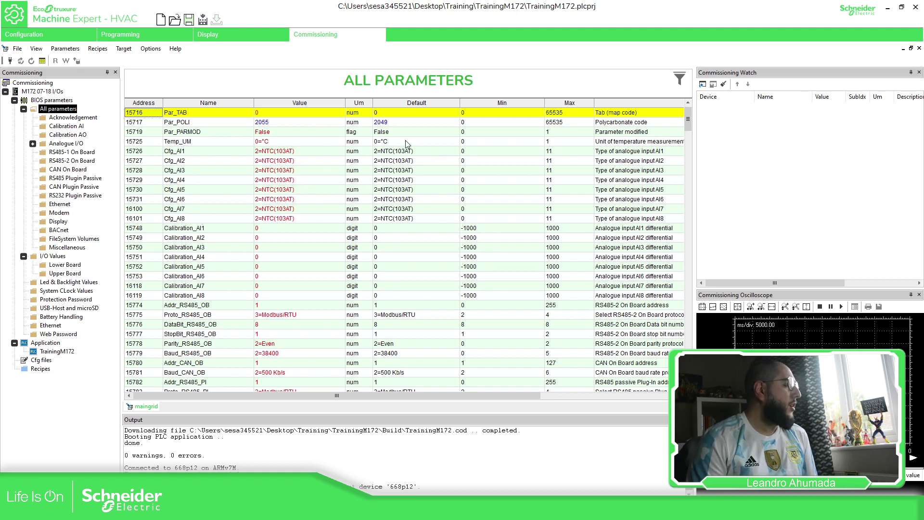
scroll(407, 179, down, 1)
scroll(405, 163, up, 1)
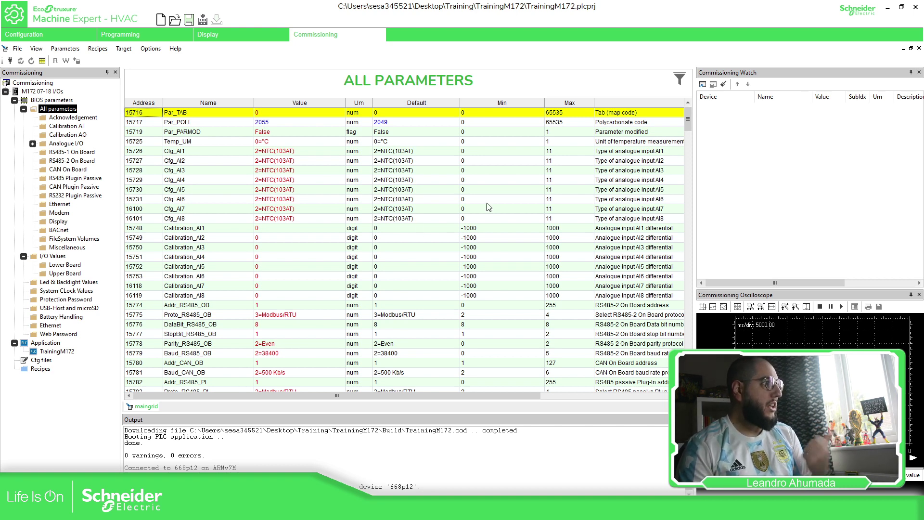
drag(688, 118, 667, 339)
scroll(667, 338, down, 9)
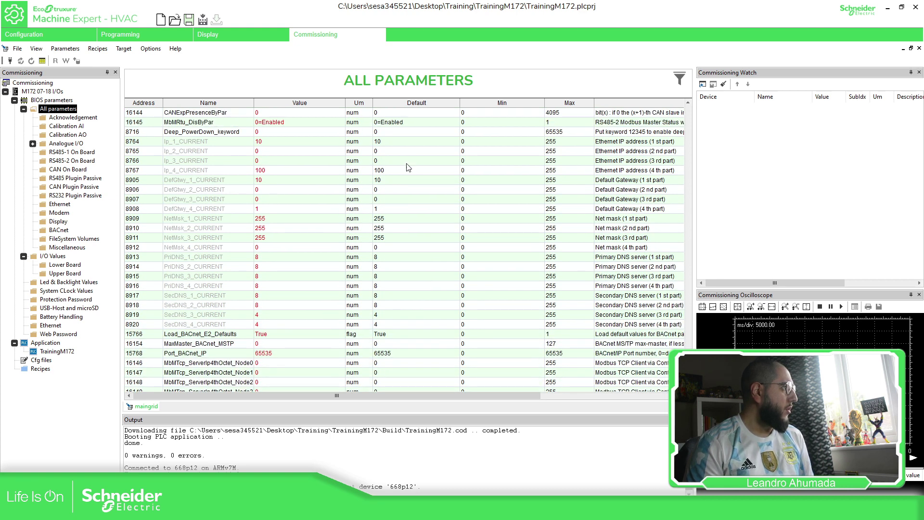
scroll(423, 269, down, 3)
scroll(465, 313, up, 7)
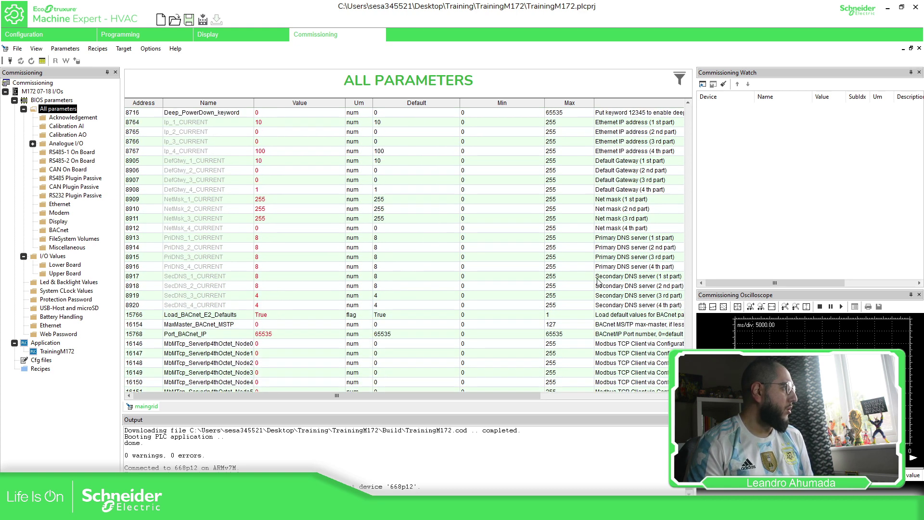
drag(688, 345, 693, 150)
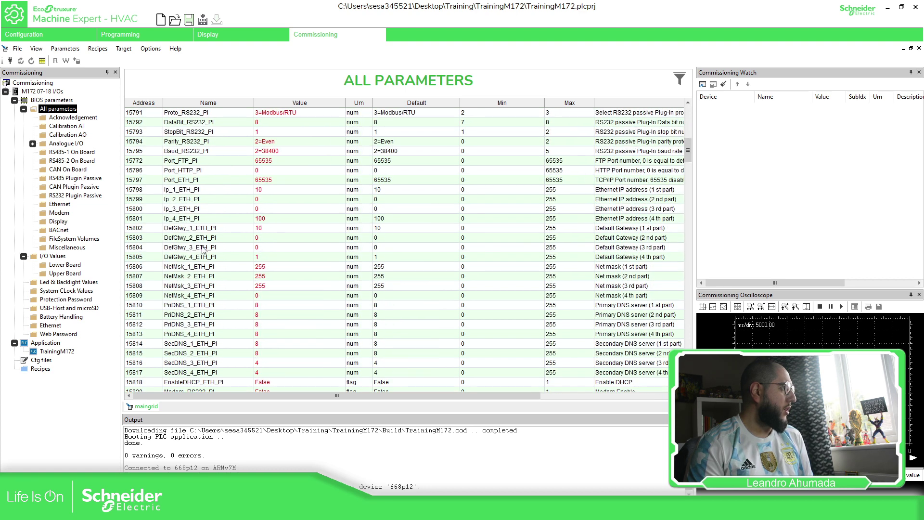
scroll(303, 236, down, 1)
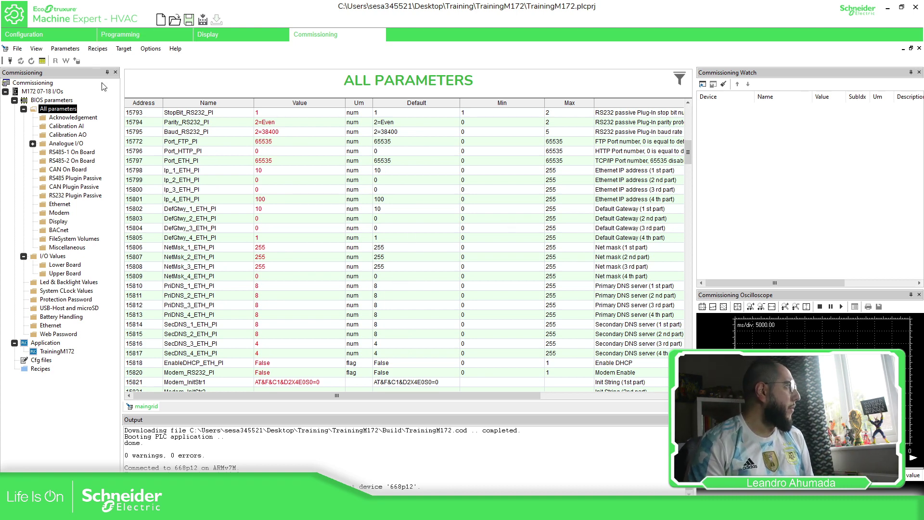
Build TrainingM172 from the Configuration view so it compiles with 0 warnings and 0 errors.
click(74, 34)
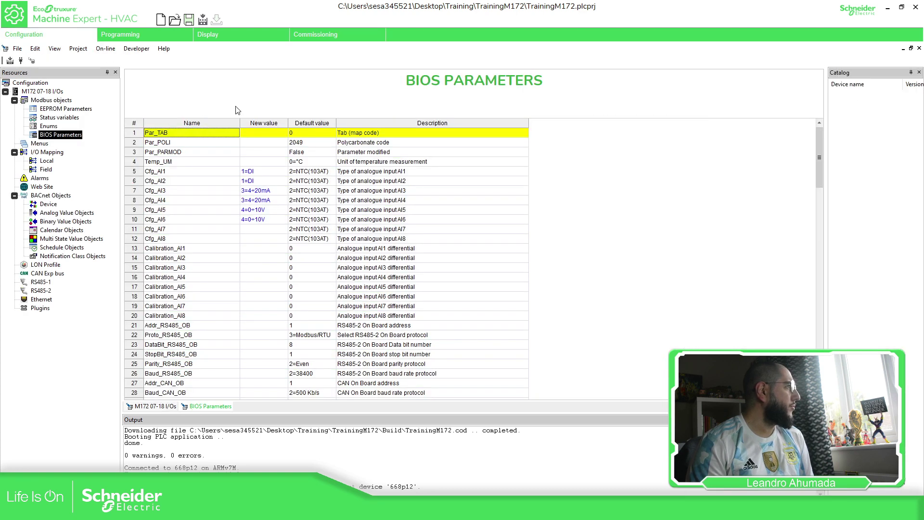
click(203, 20)
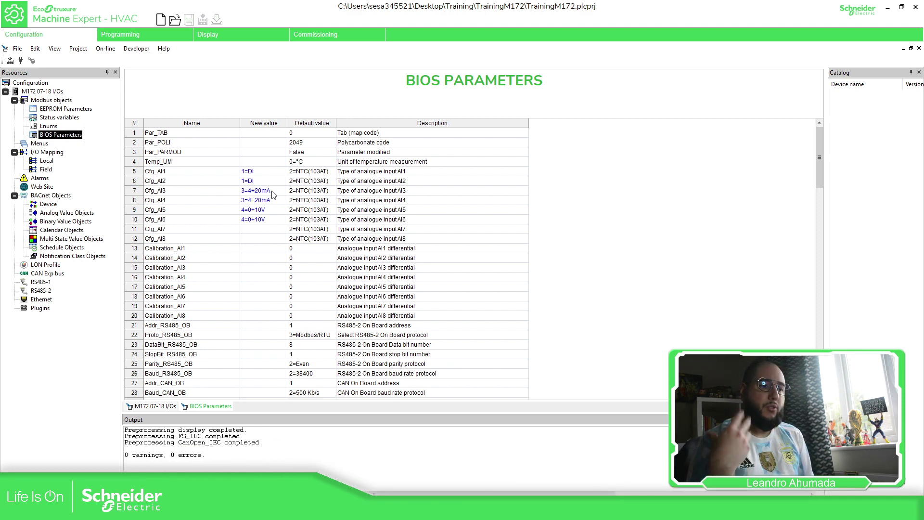
Check the new input types and 192.168.1.172 address in Commissioning, then return to Programming.
click(335, 36)
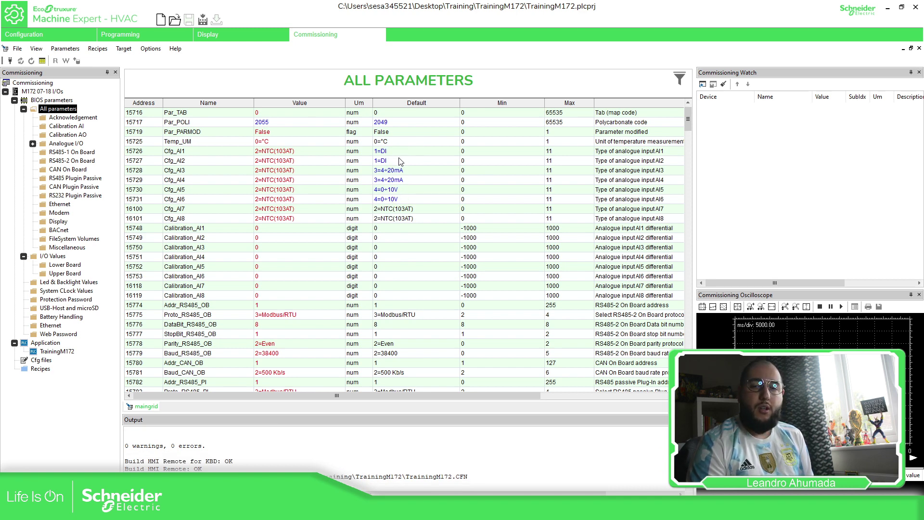
scroll(423, 206, down, 8)
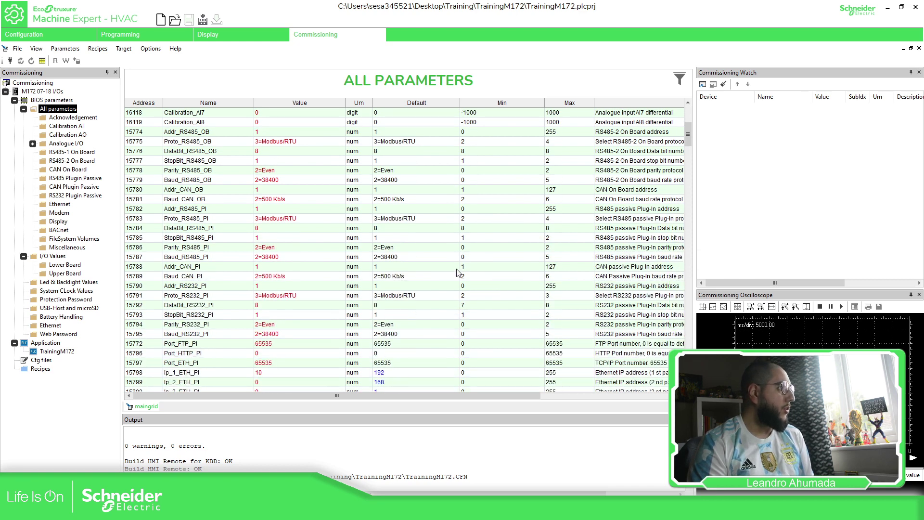
scroll(460, 266, down, 4)
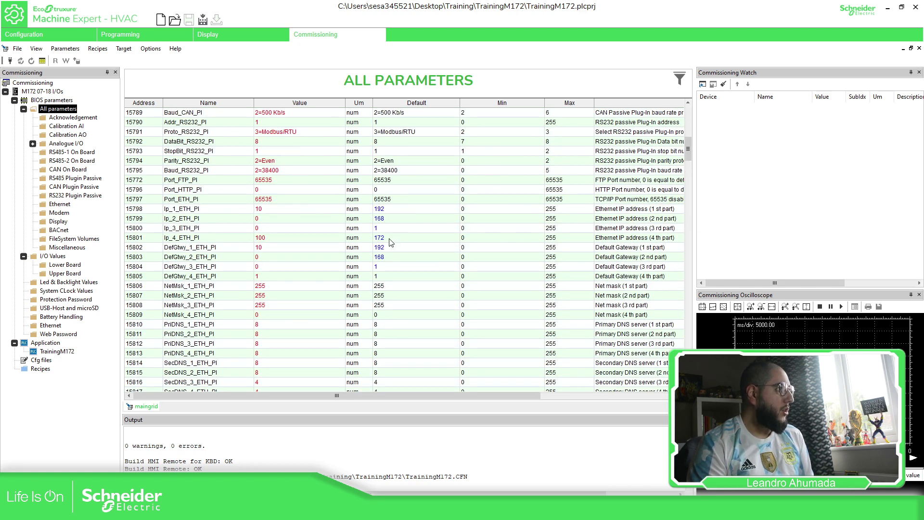
scroll(390, 281, down, 9)
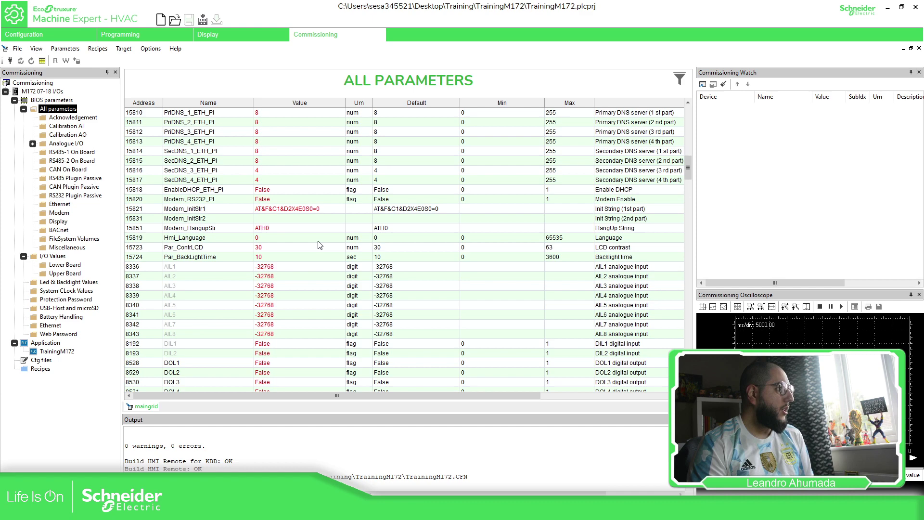
drag(689, 167, 683, 111)
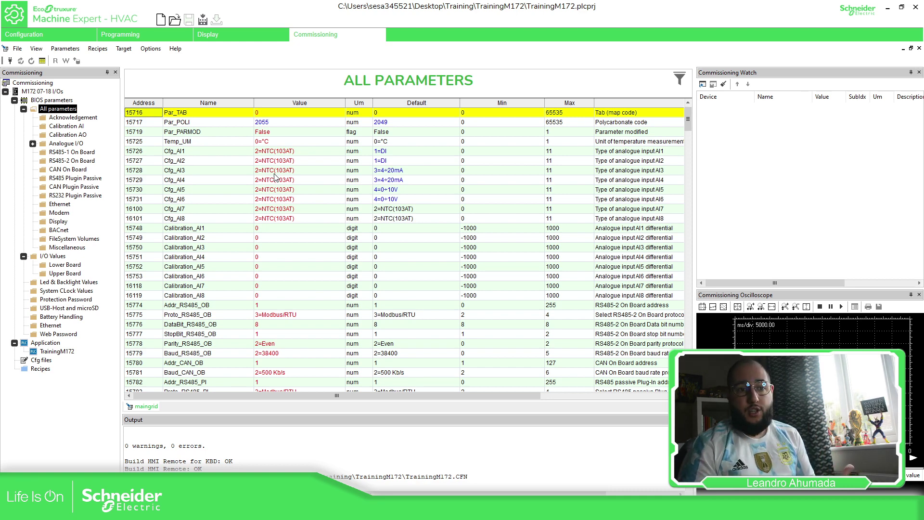
click(120, 35)
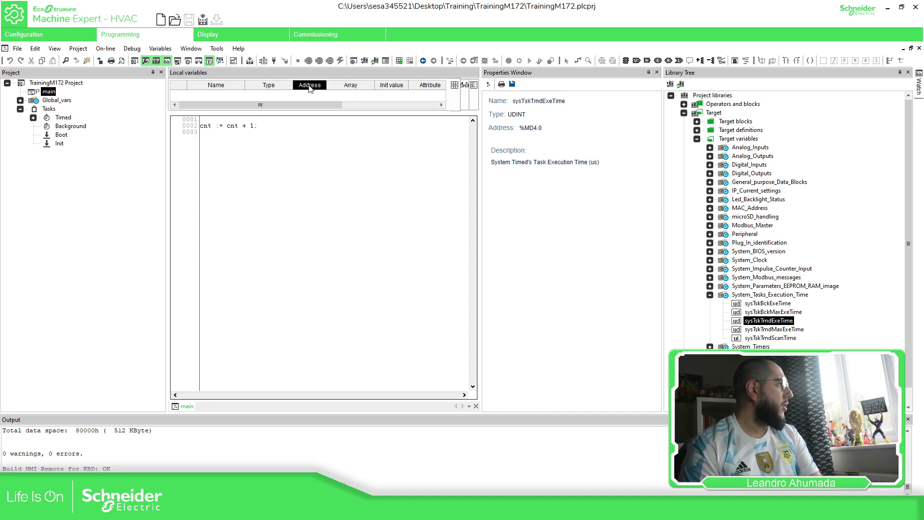
Review the Proto_RS485_OB protocol options in the BIOS parameters, leaving the 3=Modbus/RTU default unchanged.
click(57, 36)
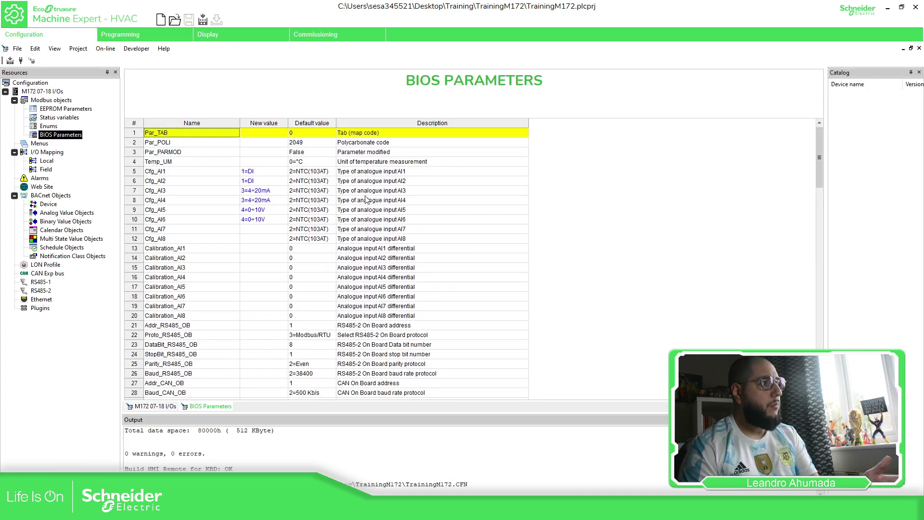
scroll(467, 224, down, 4)
scroll(466, 224, down, 1)
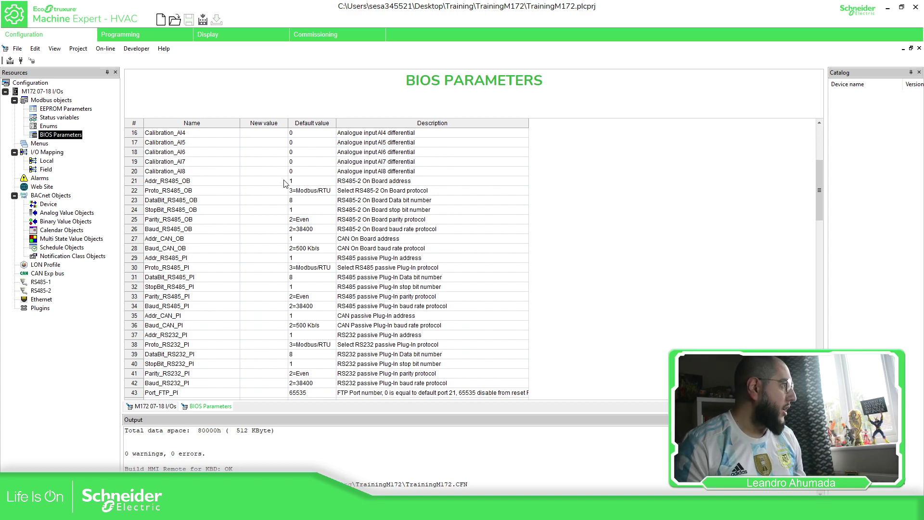
click(272, 190)
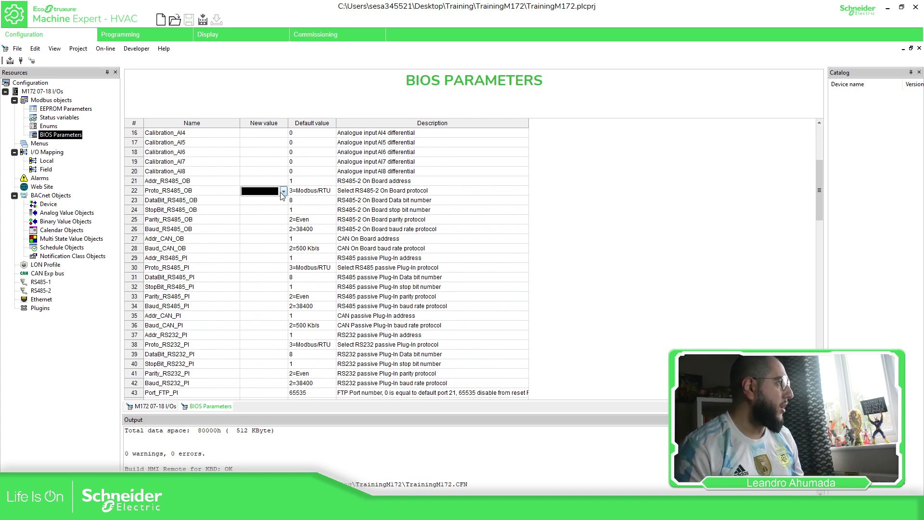
click(284, 191)
click(284, 191)
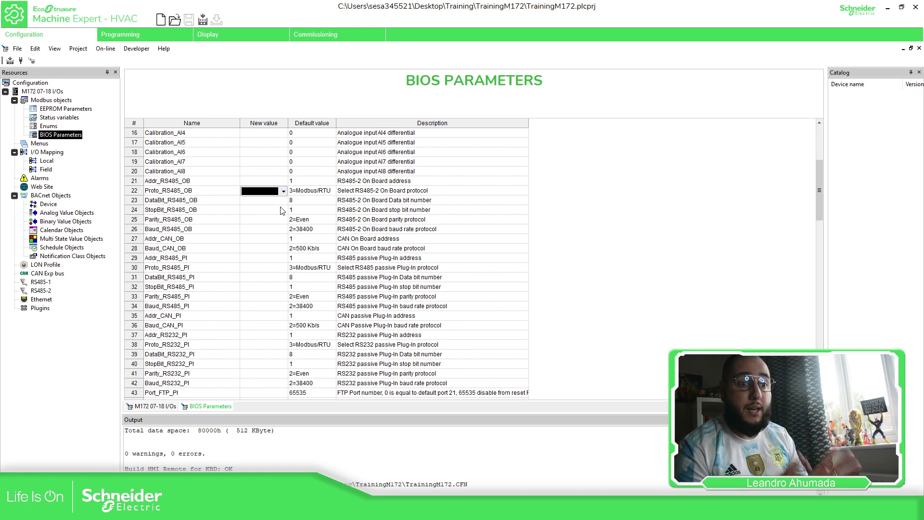
click(331, 38)
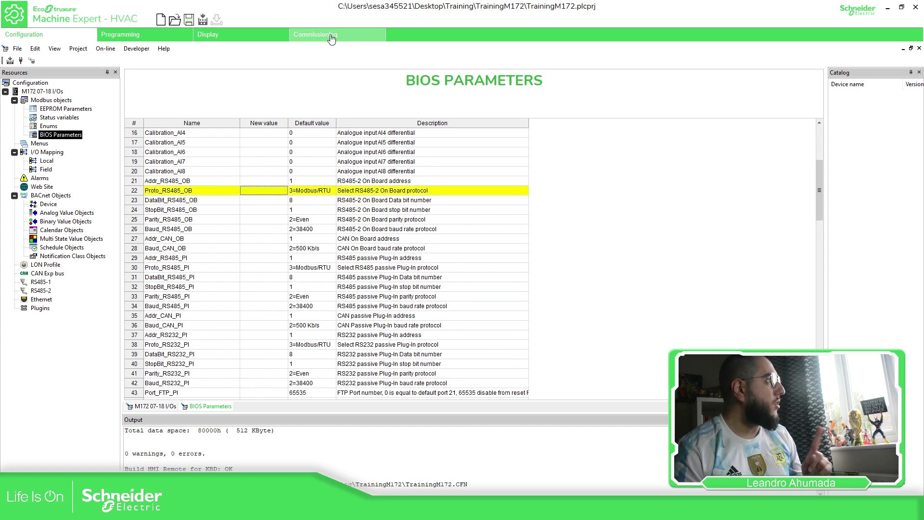
click(331, 37)
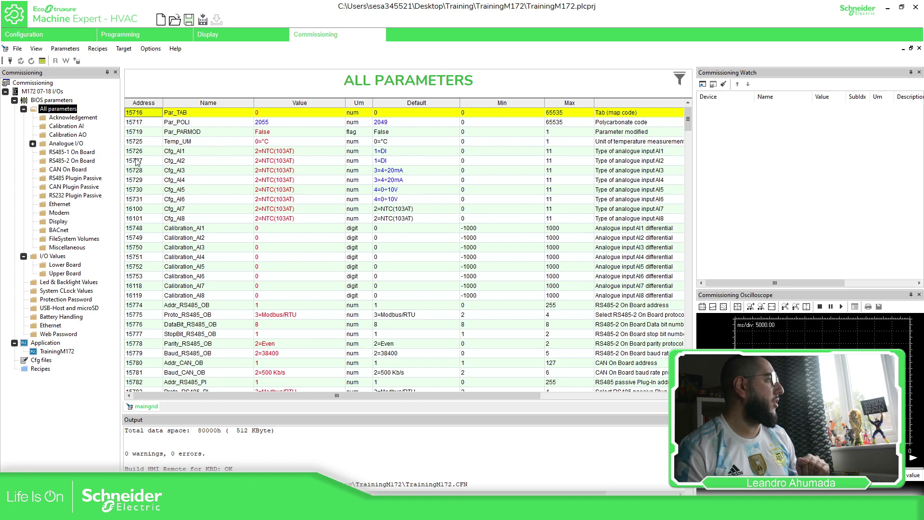
scroll(137, 173, down, 4)
scroll(152, 190, down, 2)
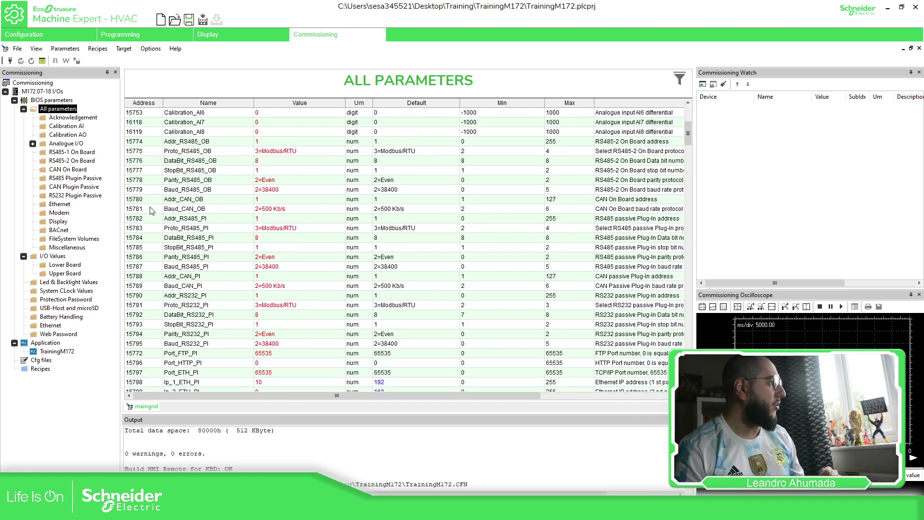
click(66, 35)
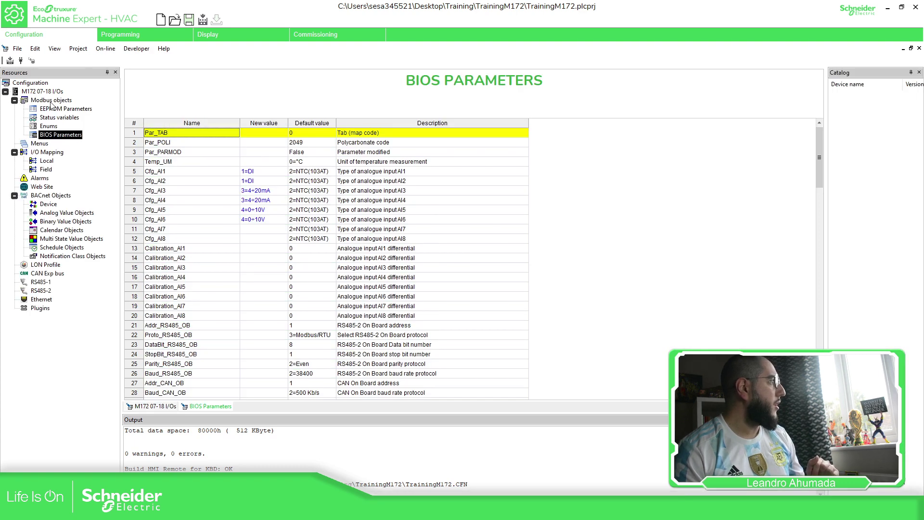
click(50, 101)
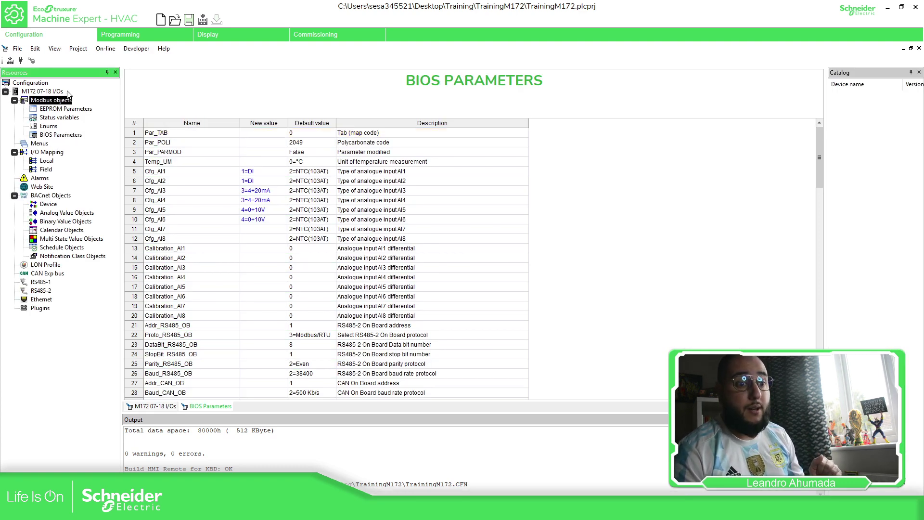
Show the Ip_ETH_PI Ethernet address rows in the Commissioning ALL PARAMETERS list.
click(318, 35)
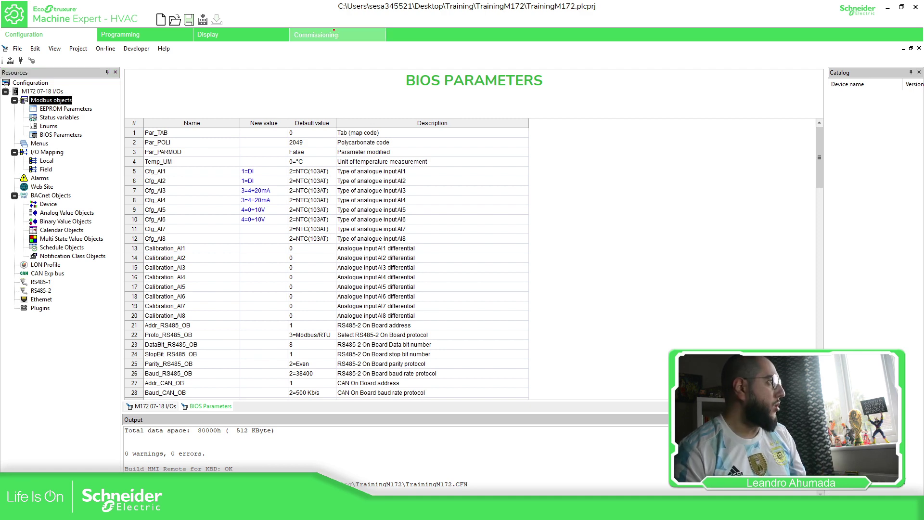
scroll(142, 151, down, 4)
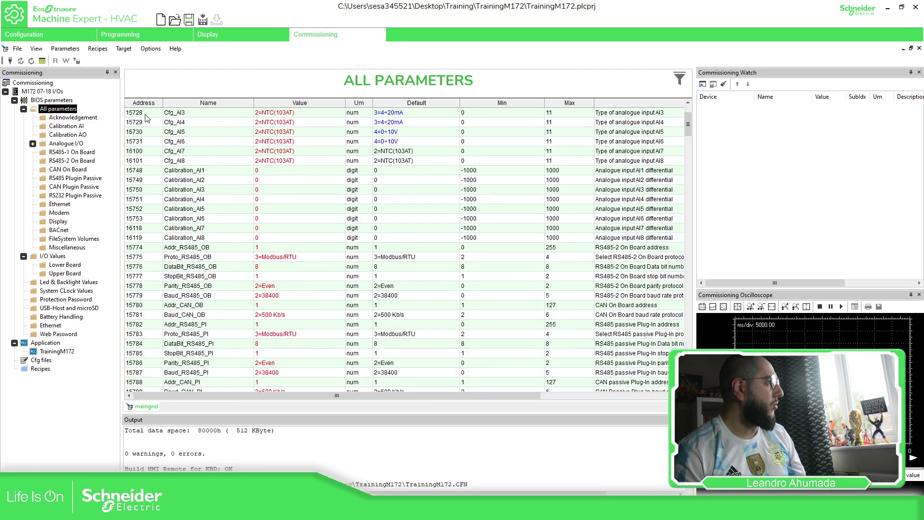
scroll(143, 151, down, 3)
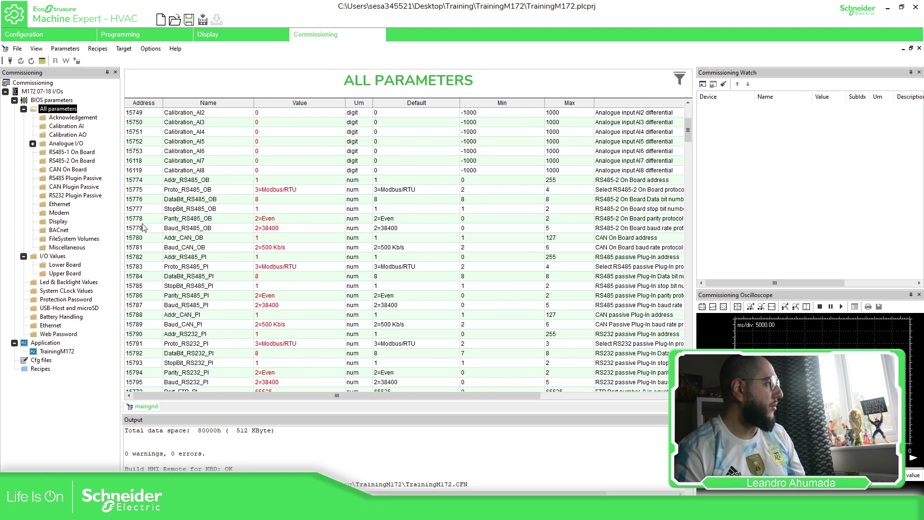
scroll(150, 206, down, 5)
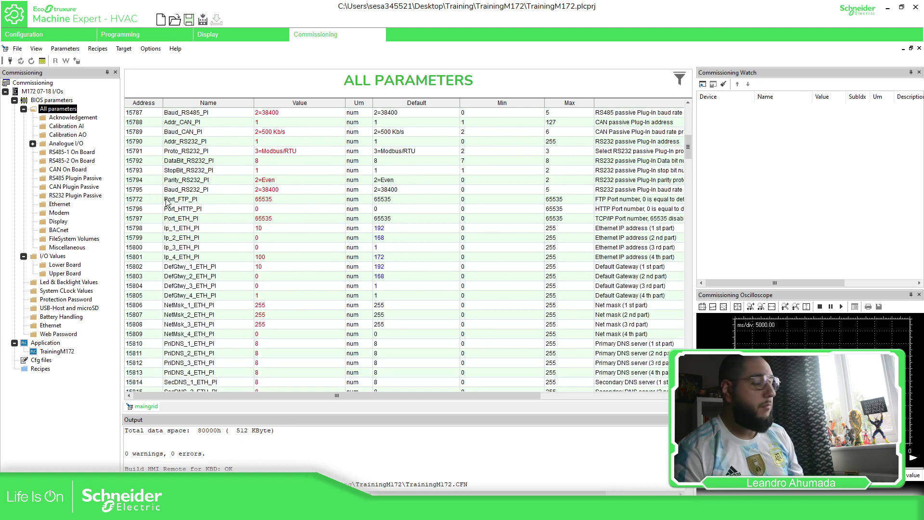